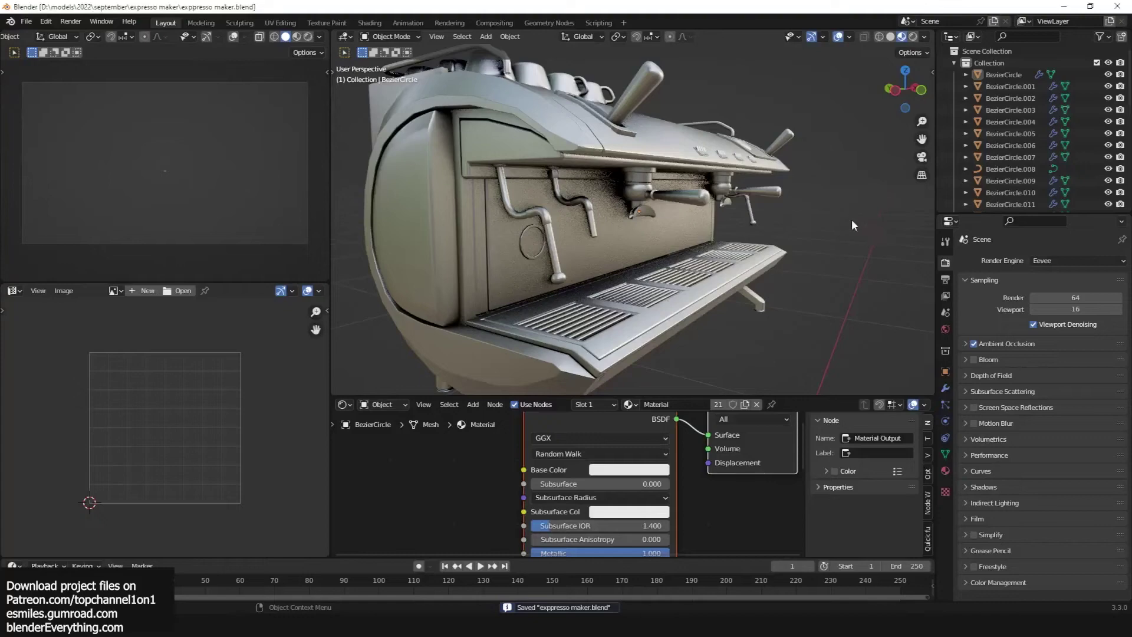
- Orbit the reference espresso machine to view it from above
mouse_move(851, 218)
middle_mouse_down()
mouse_move(759, 307)
mouse_move(818, 152)
mouse_move(720, 162)
mouse_move(652, 139)
mouse_move(691, 157)
mouse_move(645, 168)
mouse_move(656, 208)
mouse_move(802, 265)
mouse_move(797, 253)
mouse_move(675, 237)
mouse_move(771, 187)
mouse_move(764, 198)
mouse_move(714, 181)
mouse_move(748, 206)
middle_mouse_up()
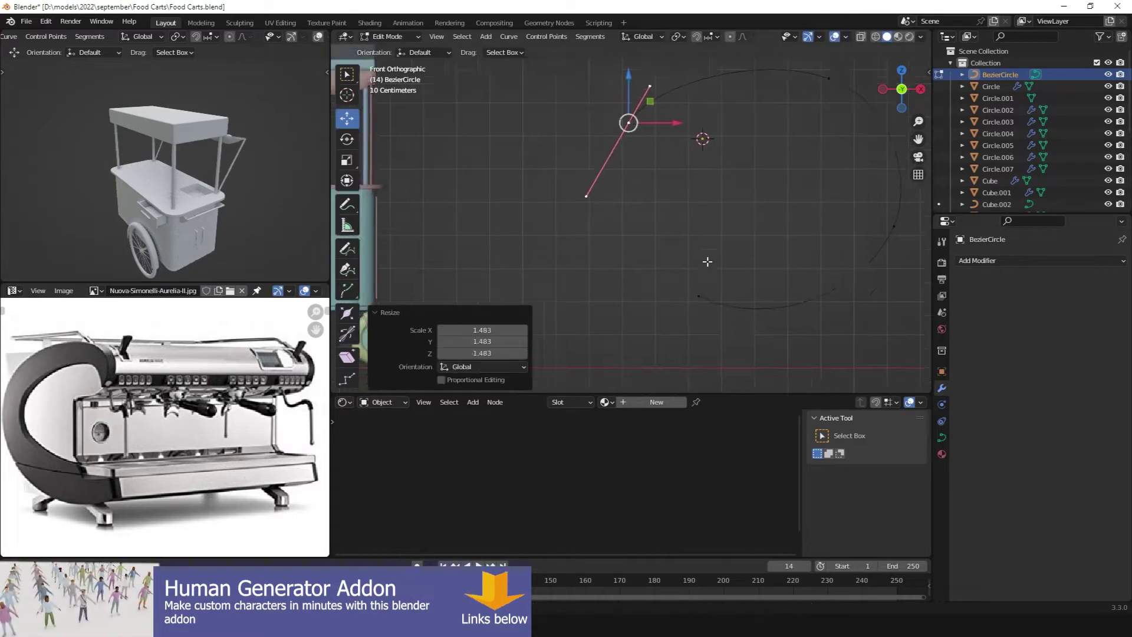
- Finish the scaled curve and convert the Bezier circle into a mesh
left_click(942, 437)
key("Tab")
right_click(767, 118)
left_click(838, 209)
key("Tab")
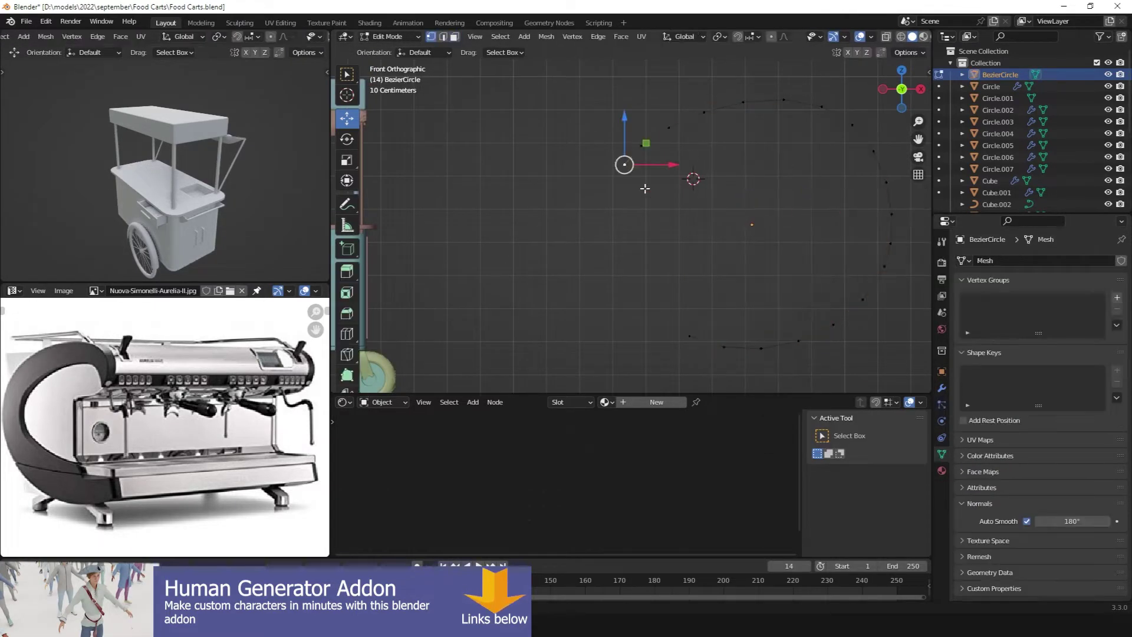
- Fill the circle outline into one face and inset it to form the shell's rim
left_click(654, 252)
scroll(660, 260, "up", 2)
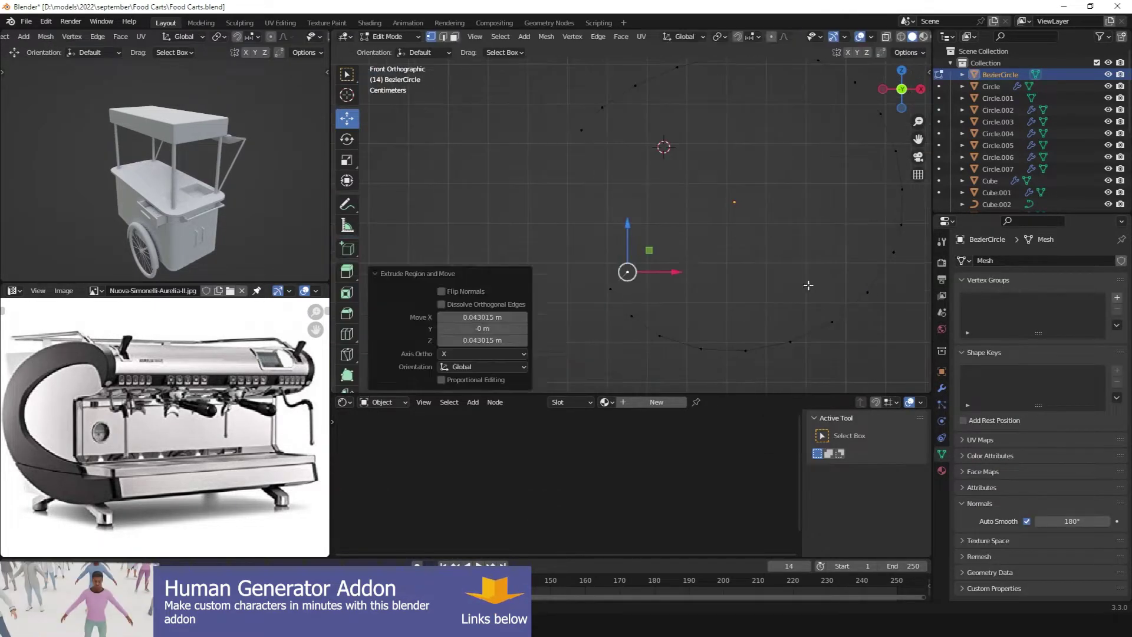
key("a")
key("f")
key("i")
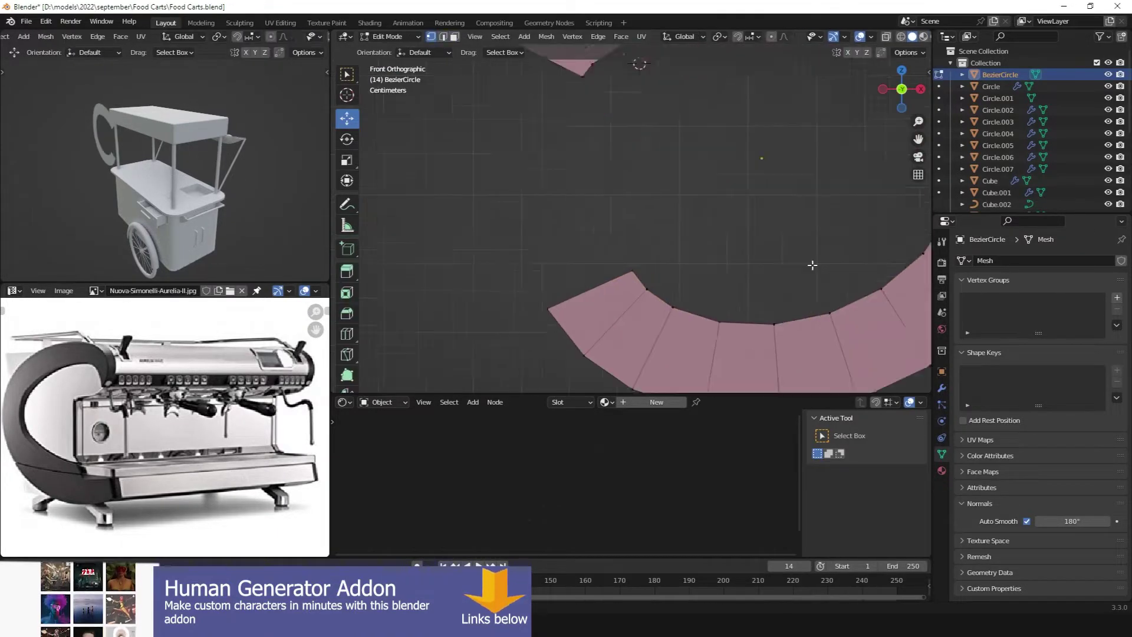
scroll(585, 276, "down", 2)
scroll(678, 236, "down", 3)
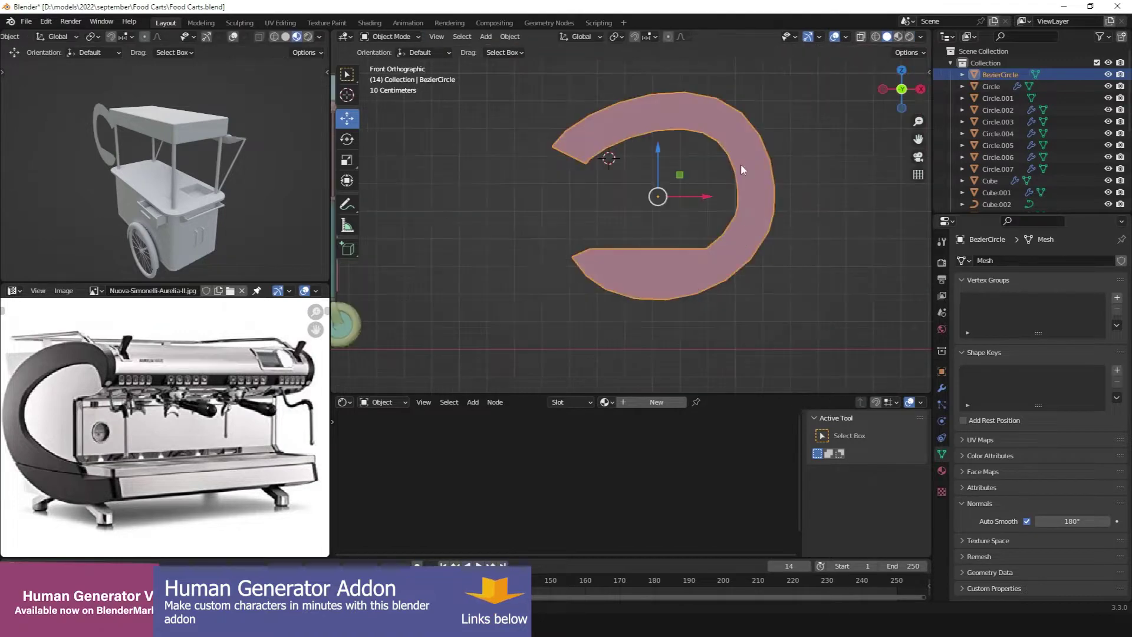
middle_click_drag(740, 170, 601, 217)
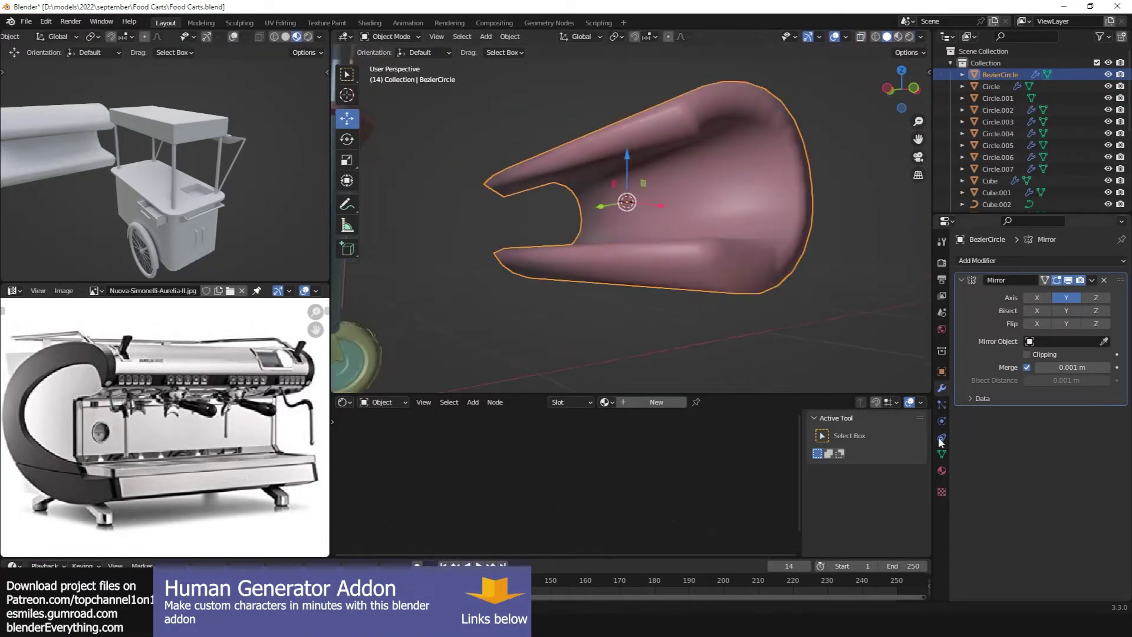
- Enter edit mode on the pink shell and select one of its faces
mouse_move(745, 238)
middle_mouse_down()
mouse_move(689, 228)
mouse_move(751, 220)
mouse_move(731, 233)
mouse_move(771, 301)
mouse_move(707, 265)
mouse_move(755, 248)
middle_mouse_up()
scroll(771, 302, "up", 3)
key("Tab")
left_click(773, 204, "ctrl")
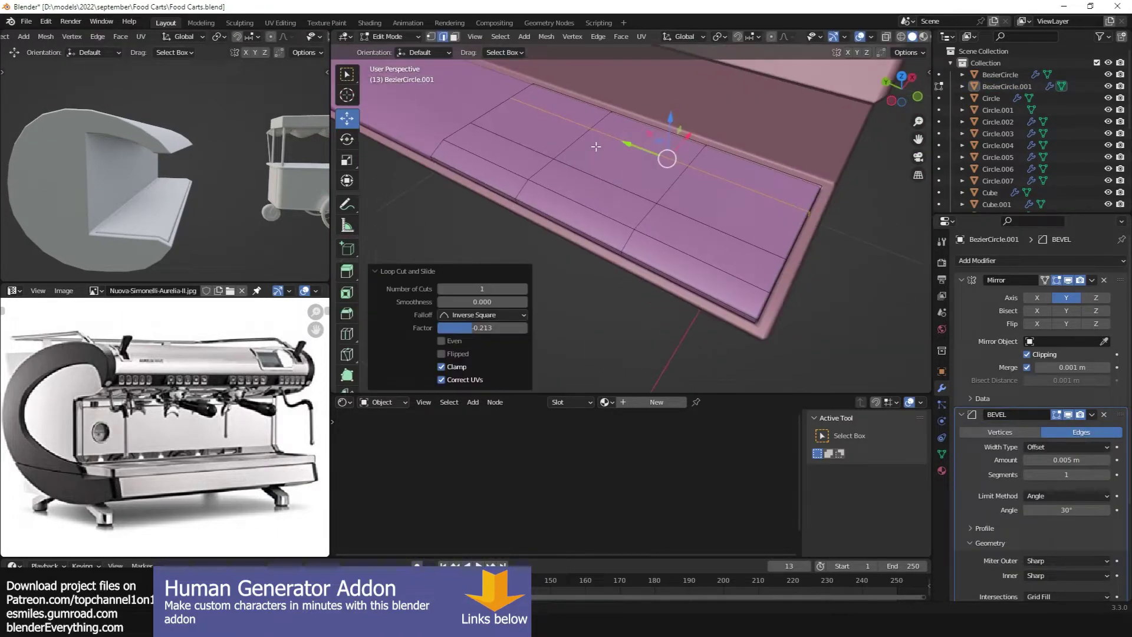
- Save the file and inspect the back panel from other angles
key("ctrl+s")
middle_click_drag(596, 146, 750, 195)
middle_click_drag(684, 227, 573, 175)
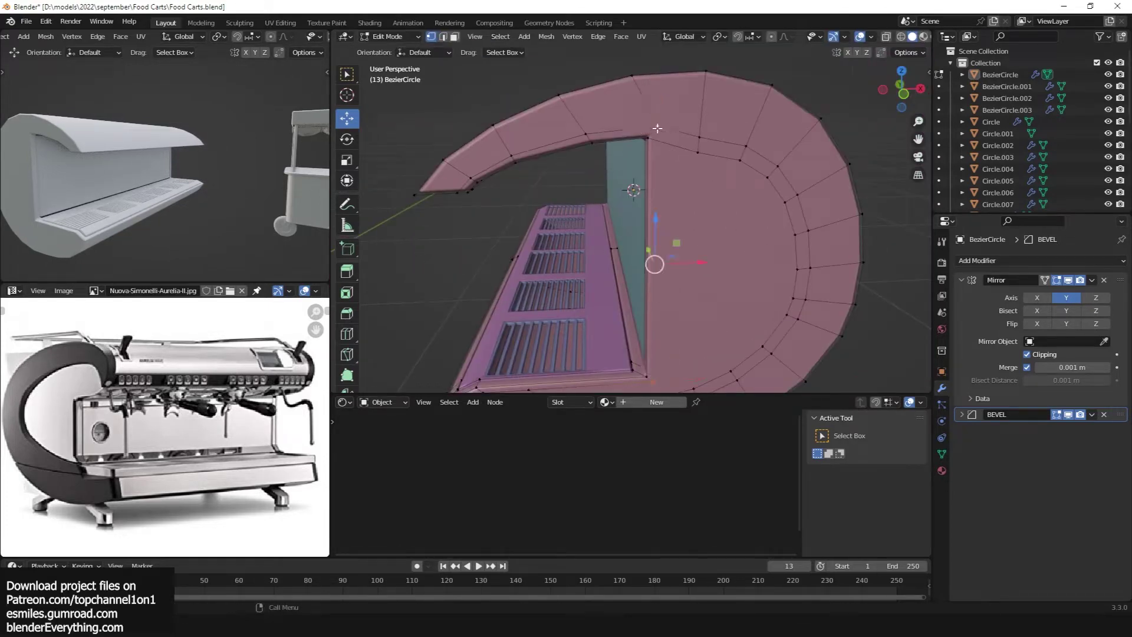
- Edge-slide a loop along the shell in front view and save the file
key("KP_1")
key("g")
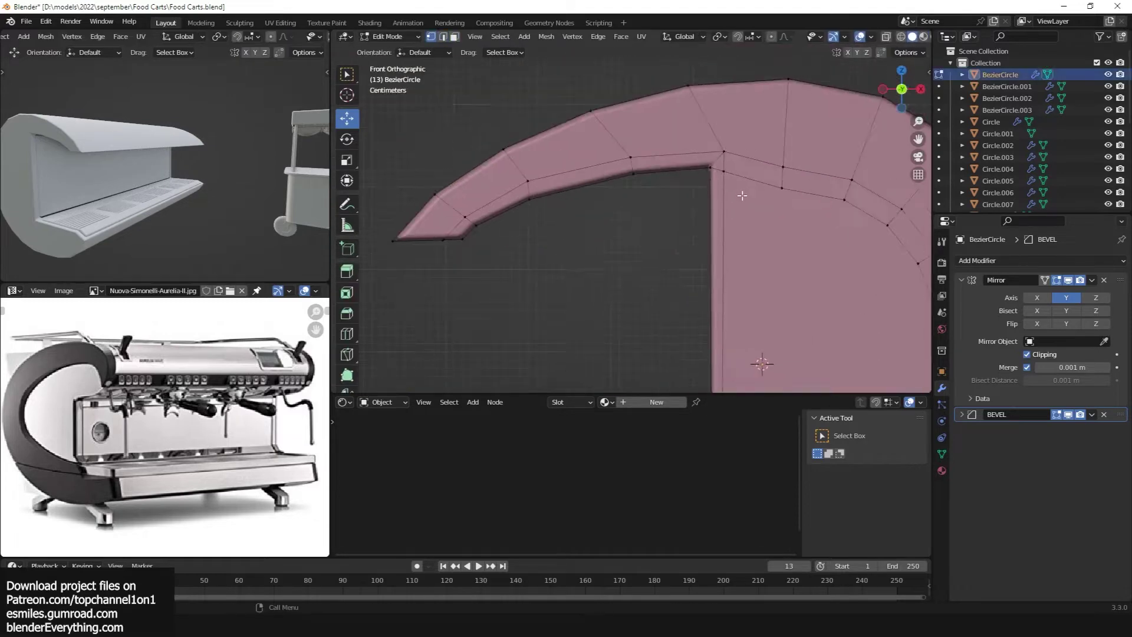
key("ctrl+s")
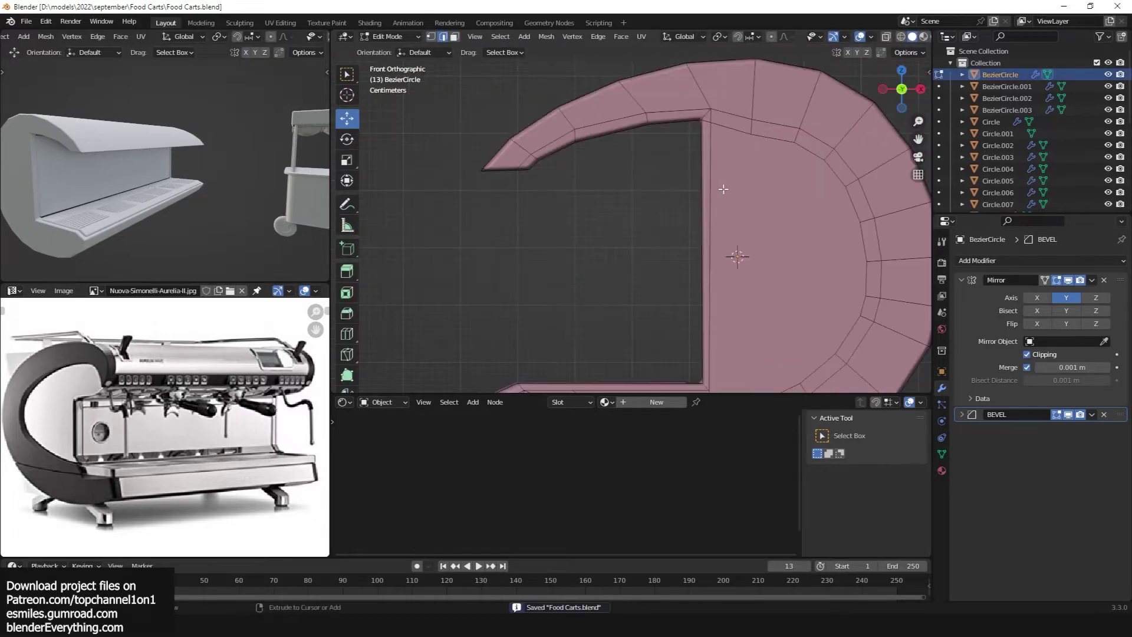
- Rip the shell's bottom edges and box-select the vertices along the tray's bottom
left_click(698, 172, "ctrl")
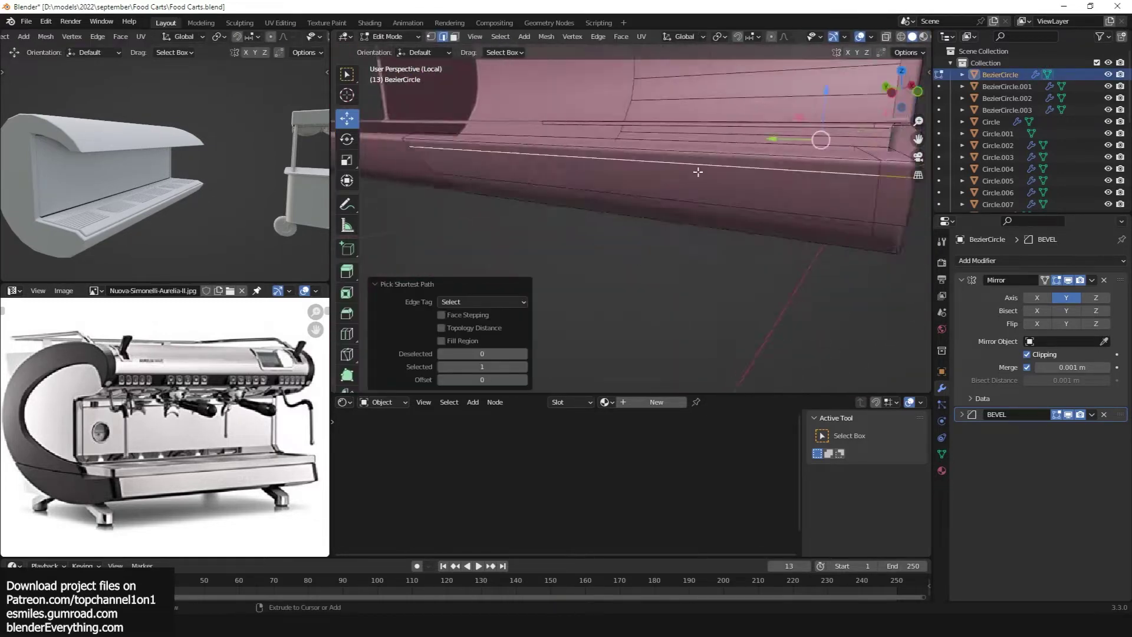
key("v")
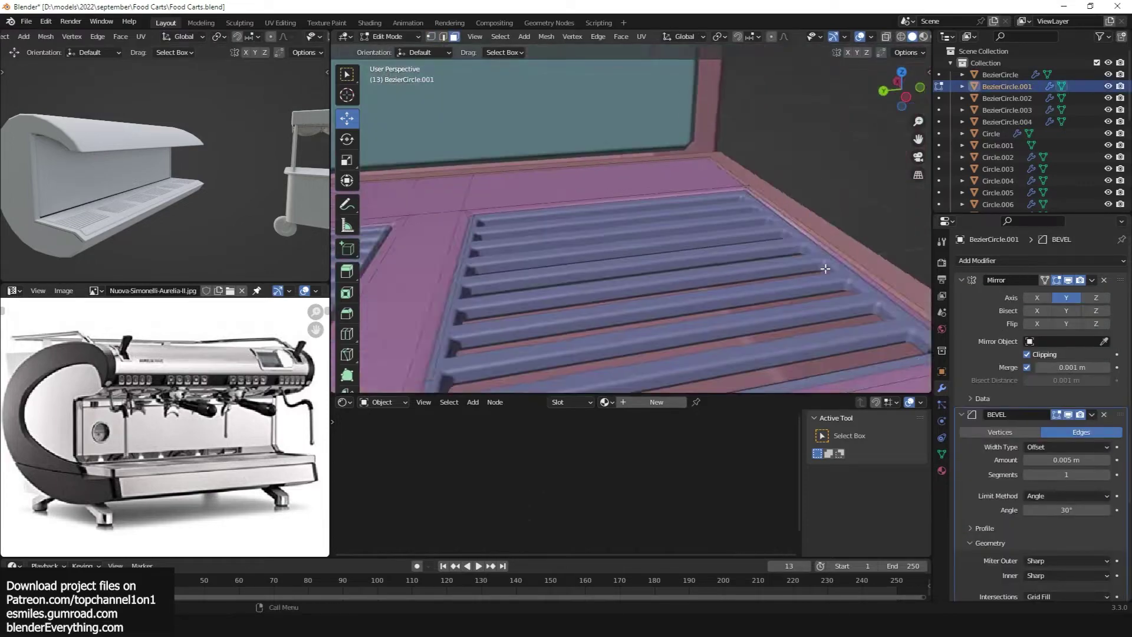
left_click_drag(411, 192, 872, 229)
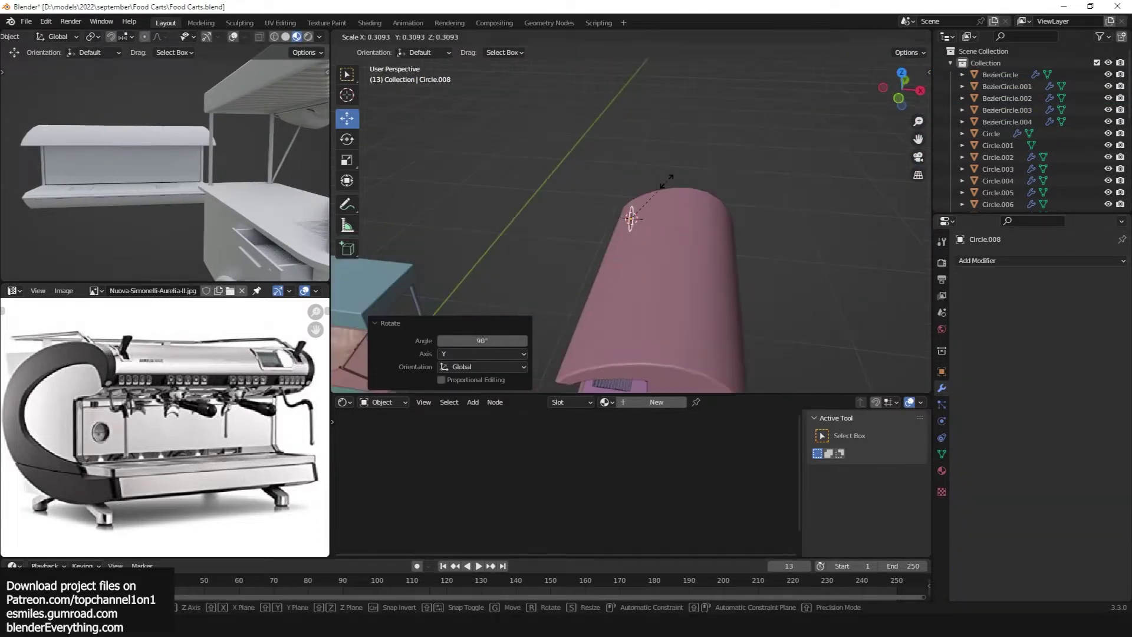
- Confirm the cylinder's thin 0.3093 scale and edit its geometry
left_click(667, 181)
key("Tab")
middle_click_drag(879, 228, 776, 285)
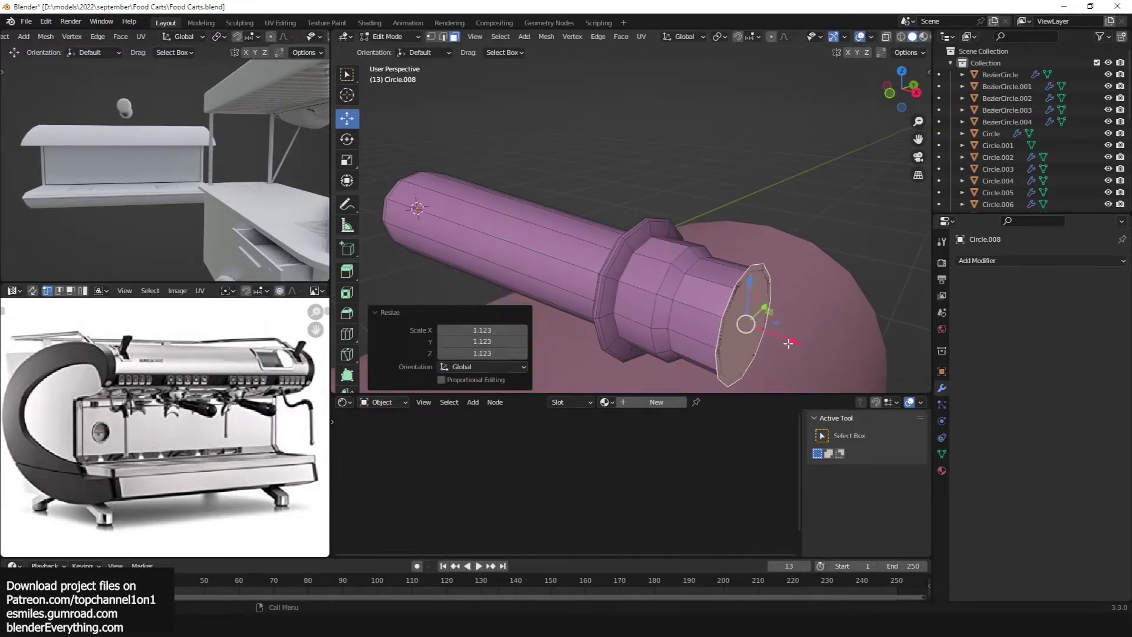
- Smooth-shade the portafilter, save the file, and add a new plane
right_click(777, 279)
left_click(761, 210)
key("ctrl+s")
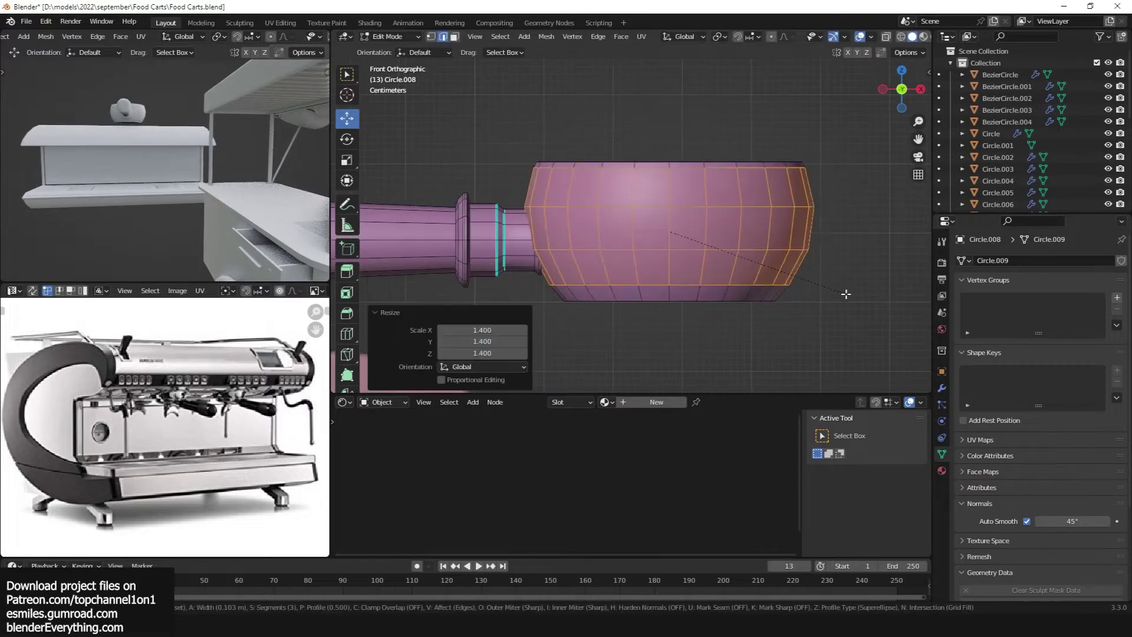
middle_click_drag(717, 225, 773, 209)
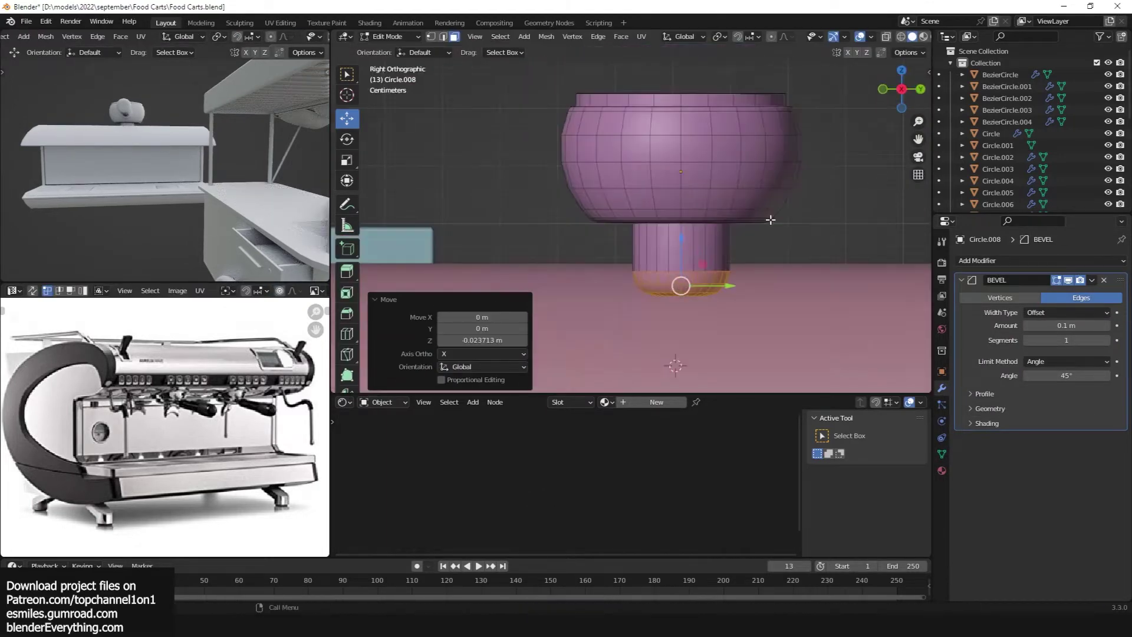
left_click(734, 264)
- Rotate the new plane 90° about the Y axis
key("r")
key("y")
key("9")
key("0")
key("Return")
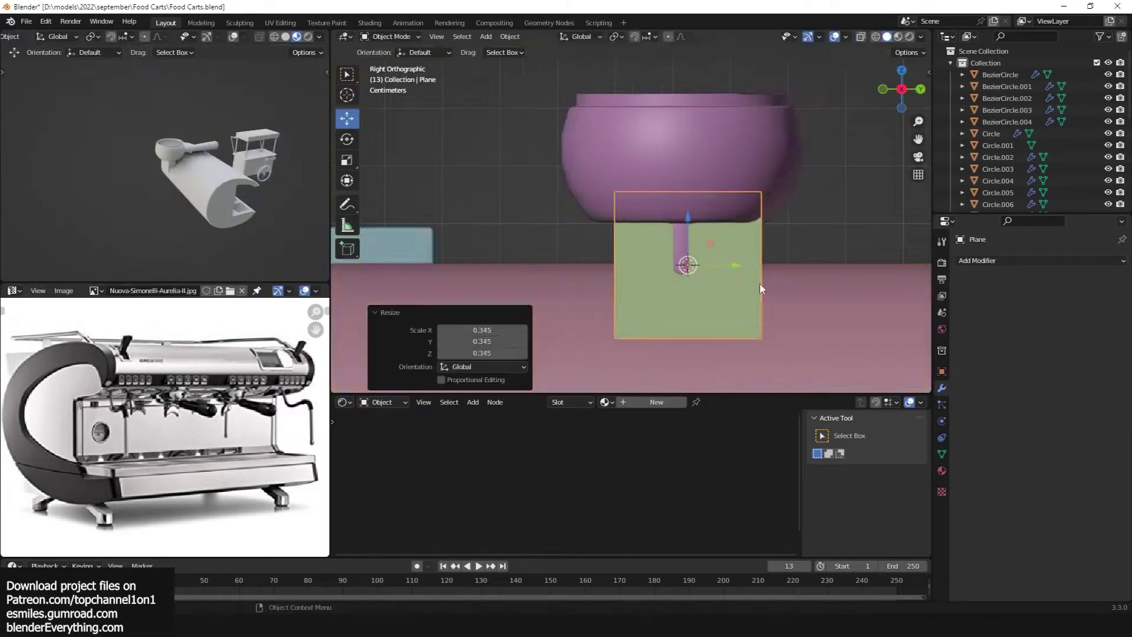
key("Tab")
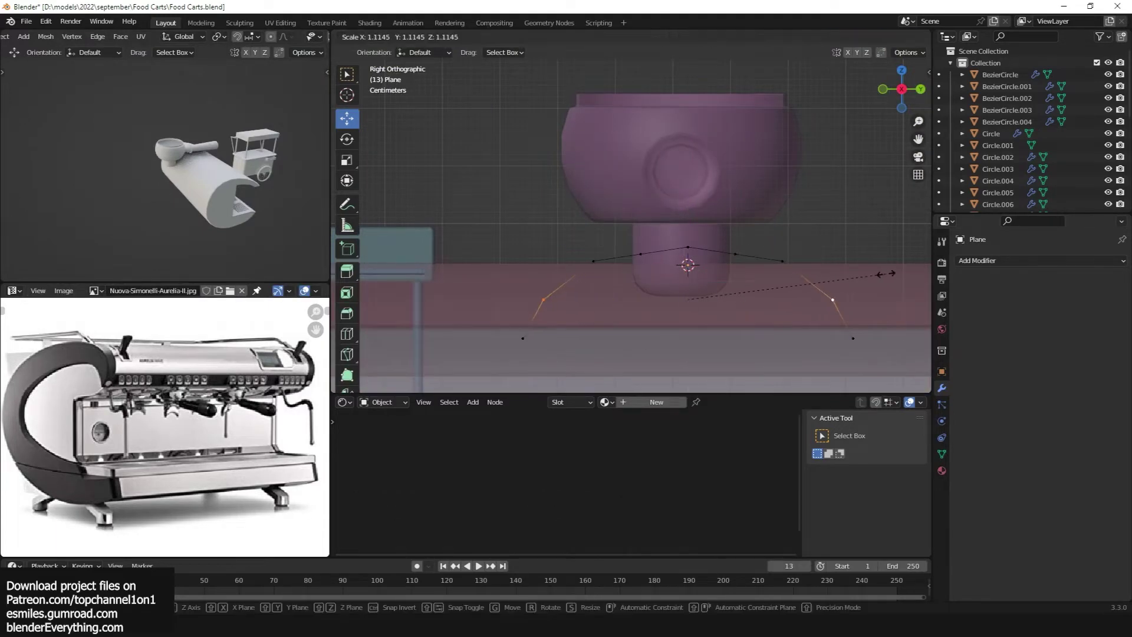
- Select faces of the plane strip from the top and right side views
mouse_move(795, 250)
middle_mouse_down()
mouse_move(767, 207)
mouse_move(748, 230)
middle_mouse_up()
key("KP_7")
key("KP_3")
left_click(636, 206, "ctrl")
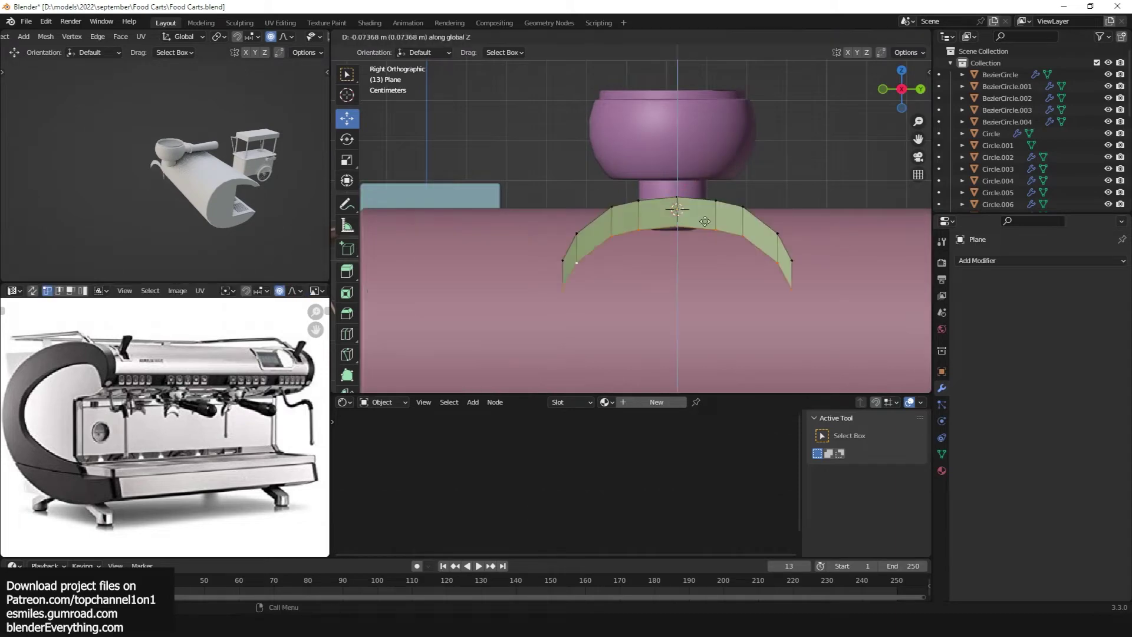
mouse_move(680, 234)
middle_mouse_down()
mouse_move(744, 202)
mouse_move(806, 224)
mouse_move(785, 248)
mouse_move(785, 277)
mouse_move(749, 226)
mouse_move(817, 253)
middle_mouse_up()
left_click(806, 224, "ctrl")
key("KP_7")
- Bevel the selection, delete faces to leave a U-shaped strip, and add a loop cut
key("ctrl+b")
left_click(755, 226)
key("x")
key("KP_7")
key("ctrl+r")
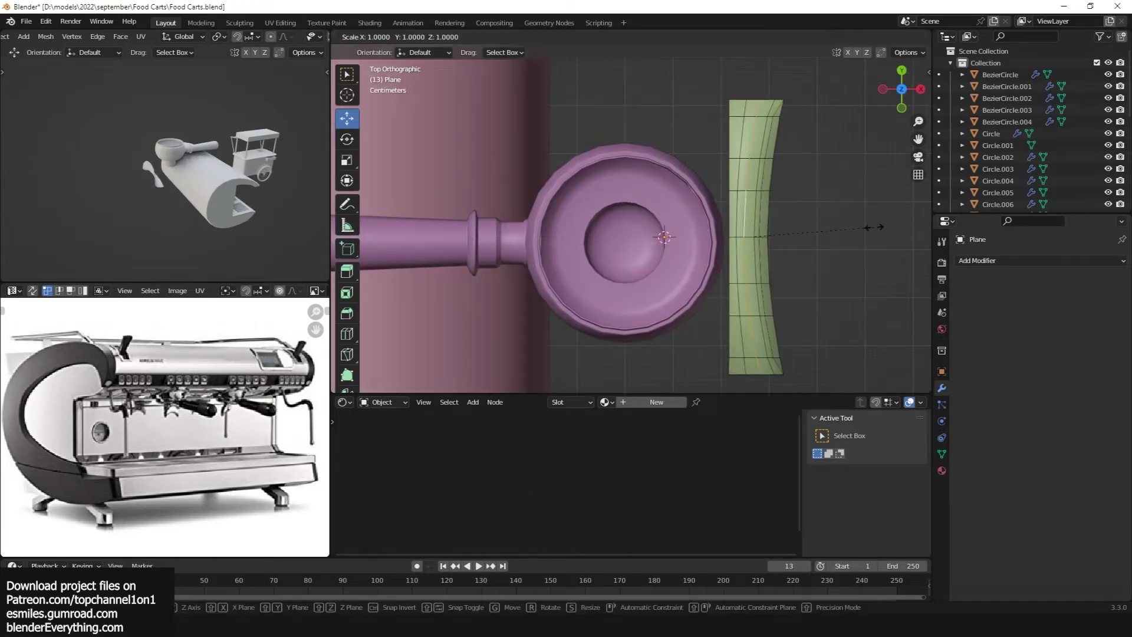
left_click(881, 227)
- Add a Mirror modifier to the plane
middle_click_drag(880, 227, 788, 240)
left_click(1009, 260)
left_click(1032, 283)
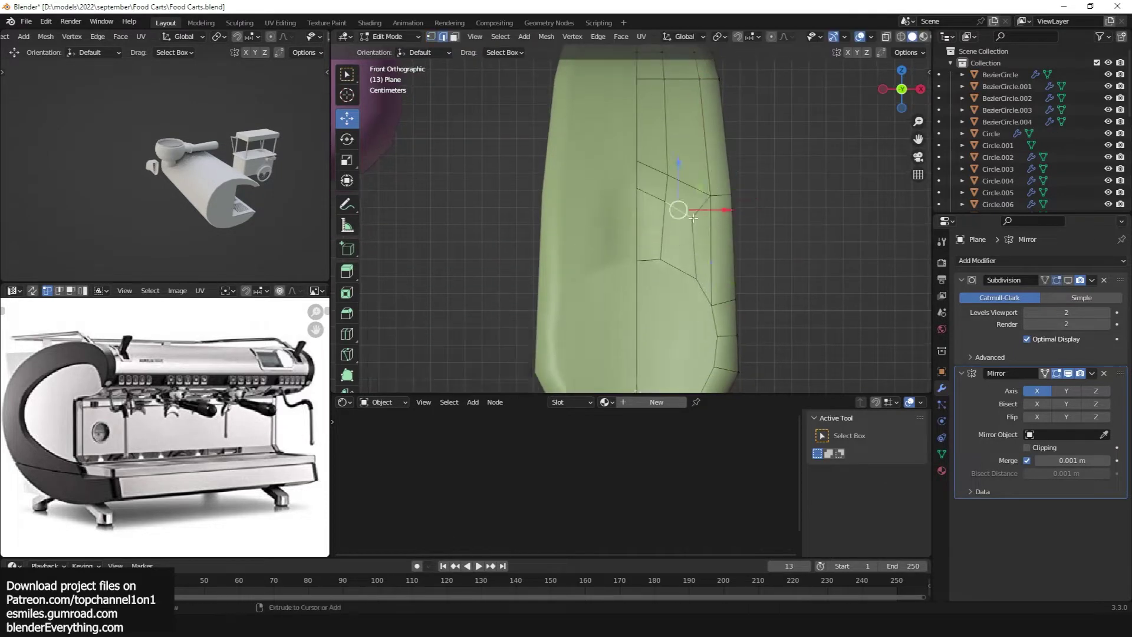
- Reposition the green piece's vertices in edit mode, then select the portafilter
key("KP_3")
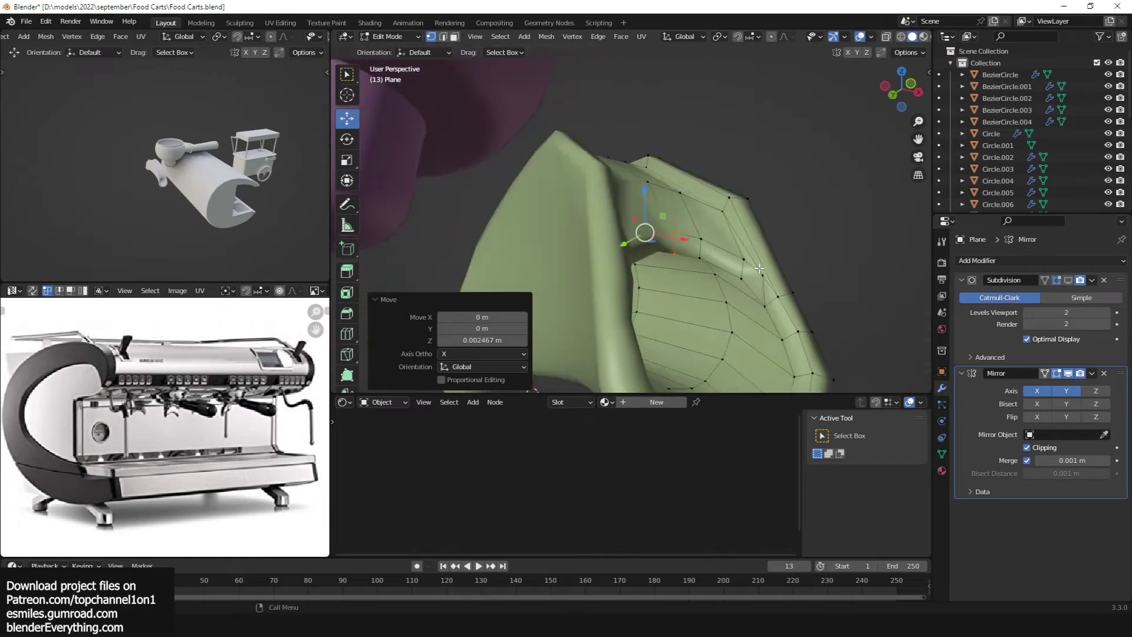
middle_click_drag(661, 247, 734, 267)
key("Tab")
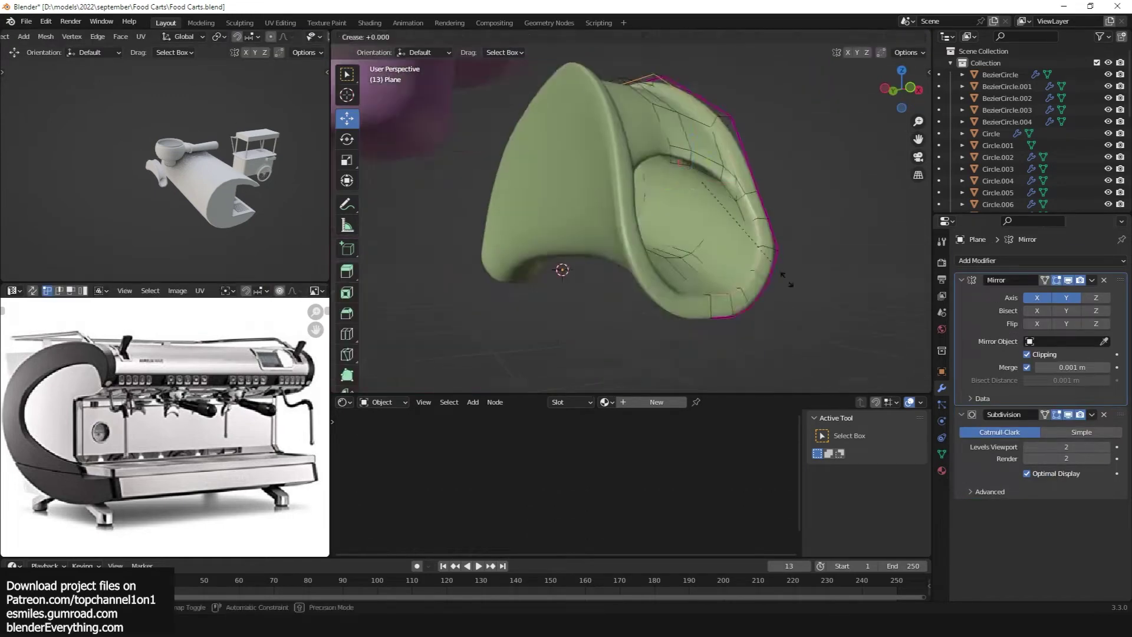
scroll(801, 269, "up", 4)
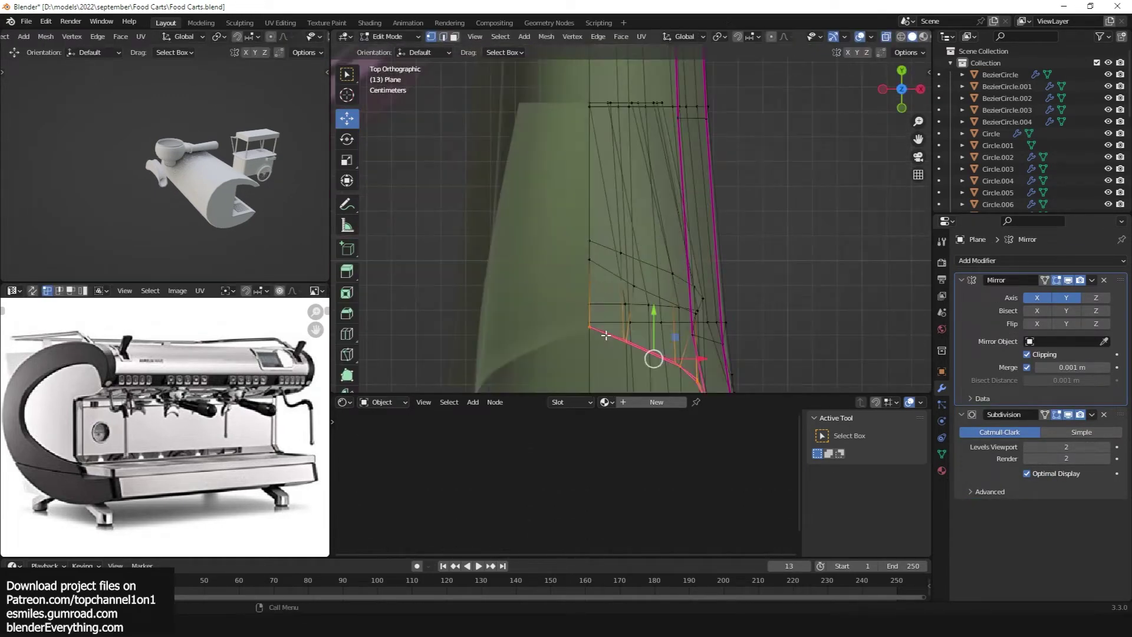
left_click(624, 316)
middle_click_drag(624, 316, 903, 378)
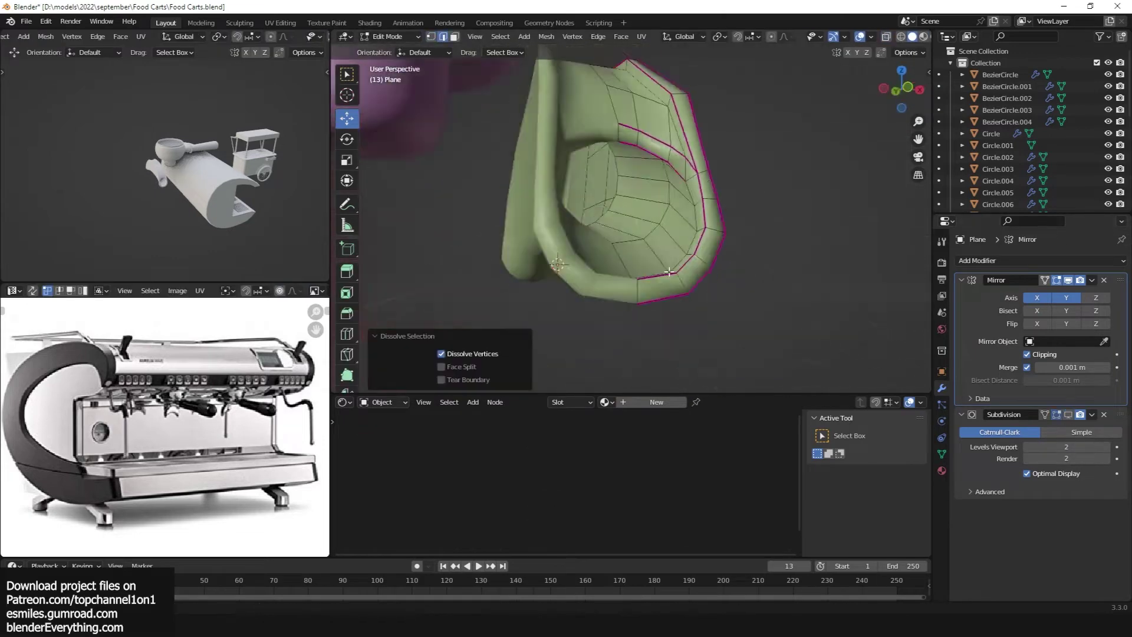
middle_click_drag(669, 272, 677, 270)
key("Tab")
mouse_move(649, 248)
middle_mouse_down()
mouse_move(706, 227)
mouse_move(582, 225)
mouse_move(645, 233)
middle_mouse_up()
left_click(582, 224)
- Save, shrink the portafilter to about two-thirds size, and move it left above the side shell
key("KP_7")
key("ctrl+s")
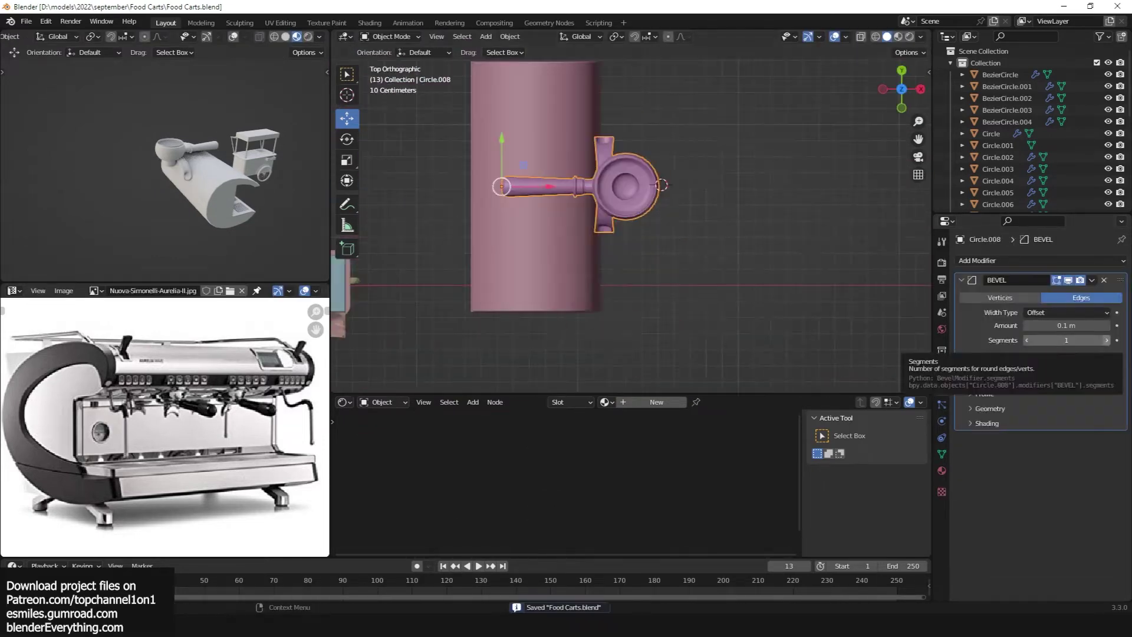
middle_click_drag(784, 228, 813, 283, "shift")
key("s")
left_click(663, 233)
left_click_drag(629, 236, 481, 257)
- Slightly shrink the shell shape in front view and start rotating it
key("KP_1")
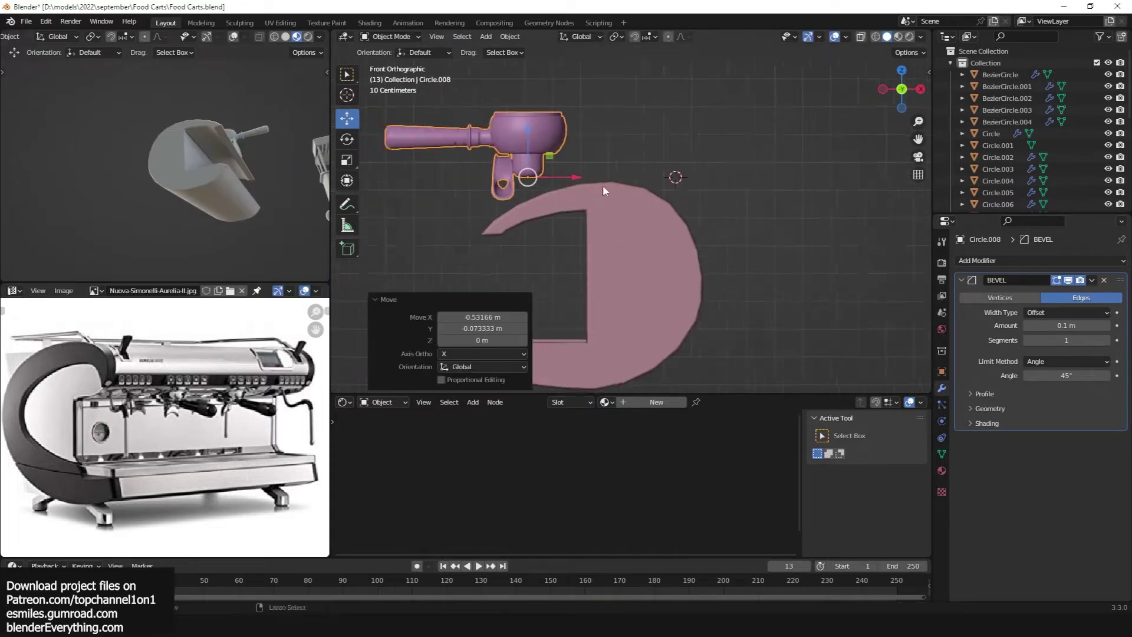
left_click(576, 235)
scroll(646, 129, "up", 2)
scroll(542, 211, "up", 3)
scroll(613, 253, "down", 5)
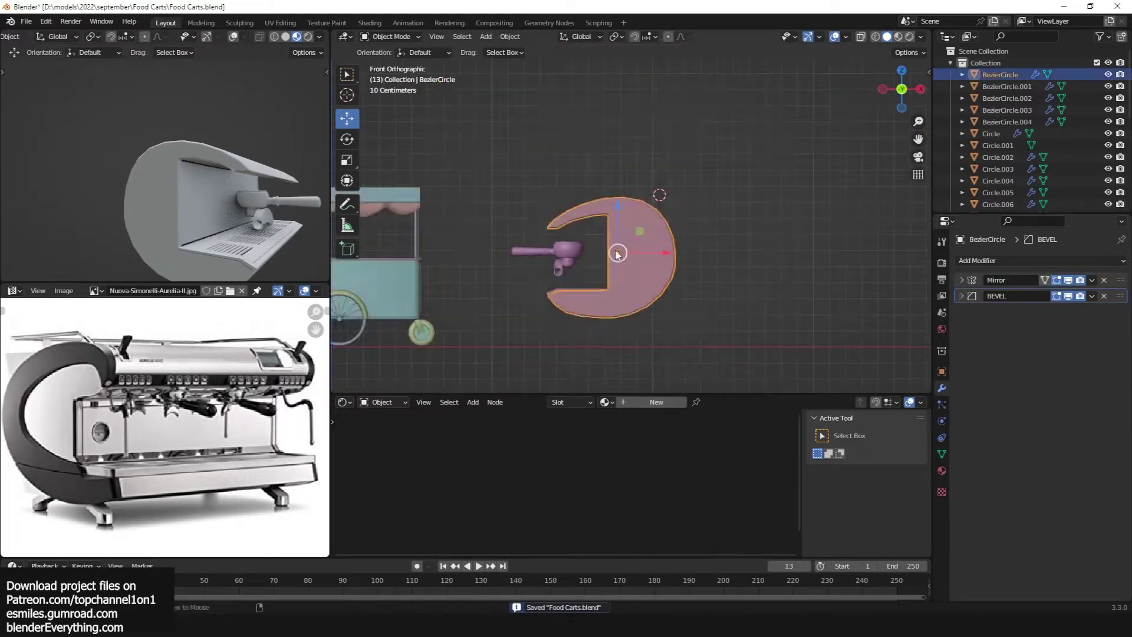
key("r")
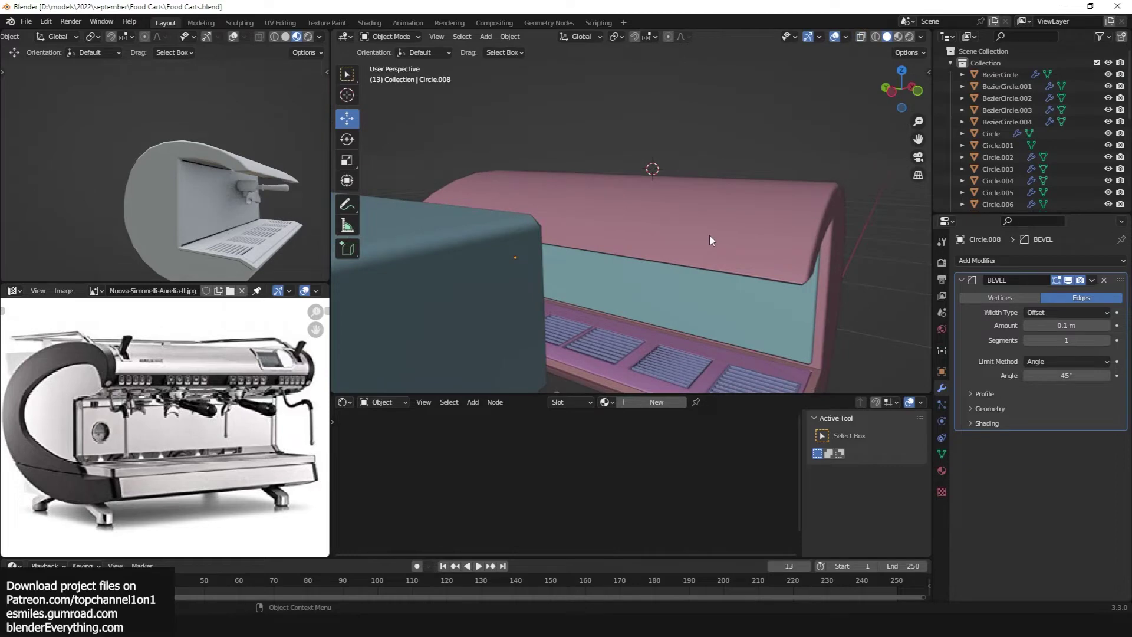
- Duplicate the pink shell's inner faces in place as the canopy
left_click(710, 235)
key("Tab")
right_click(707, 228)
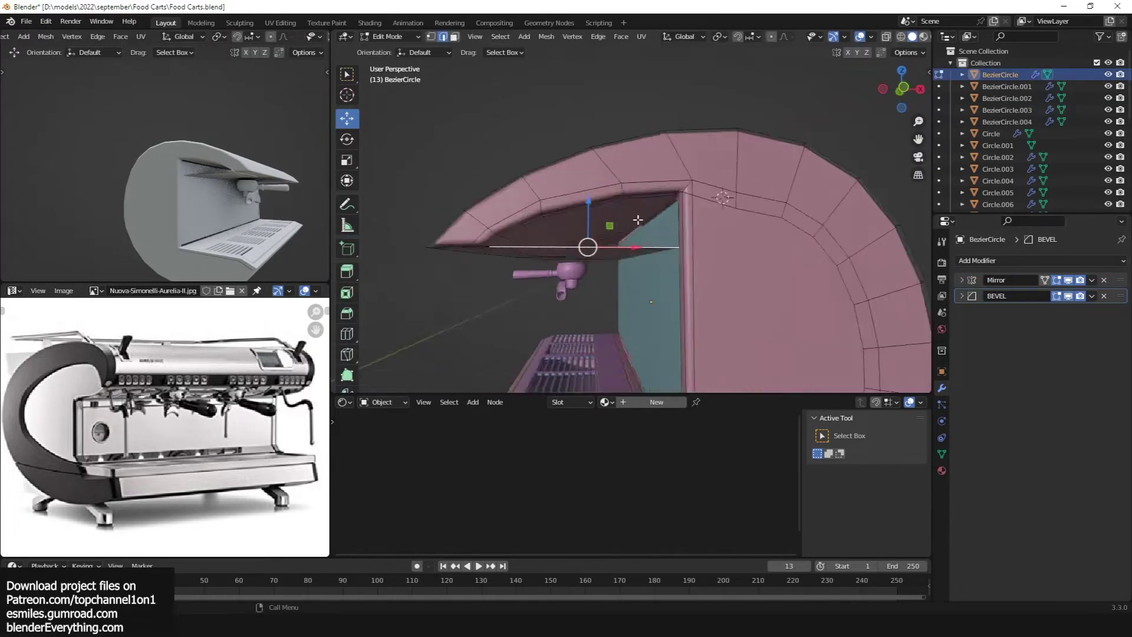
middle_click_drag(708, 228, 601, 176)
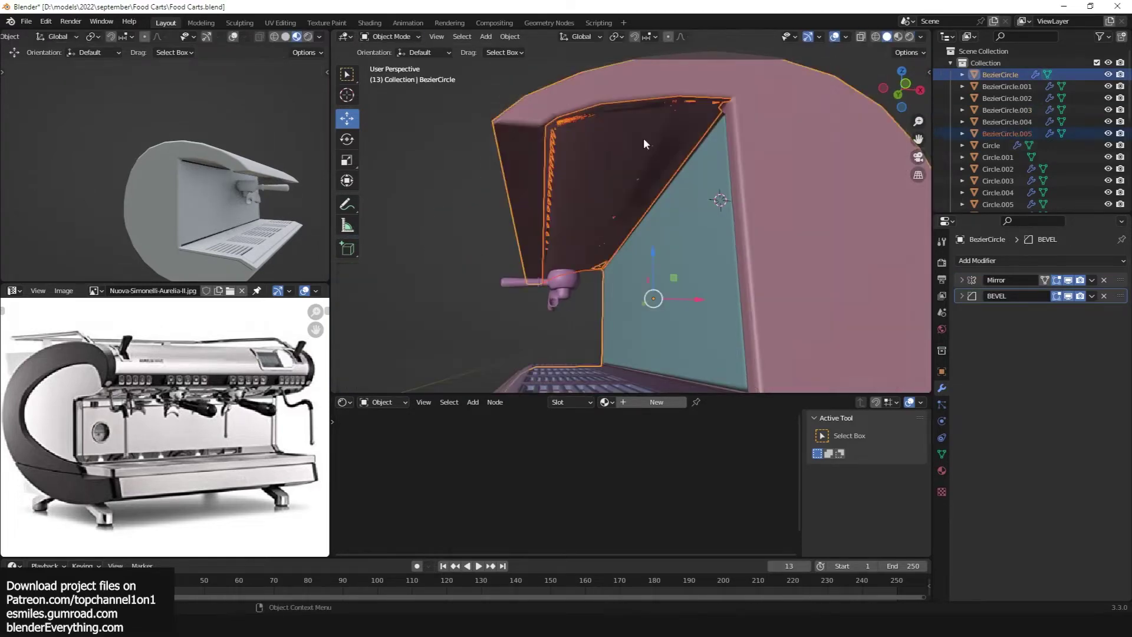
right_click(666, 124)
middle_click_drag(657, 165, 673, 204)
- Add a centred loop cut across the canopy and separate it into its own object
key("ctrl+r")
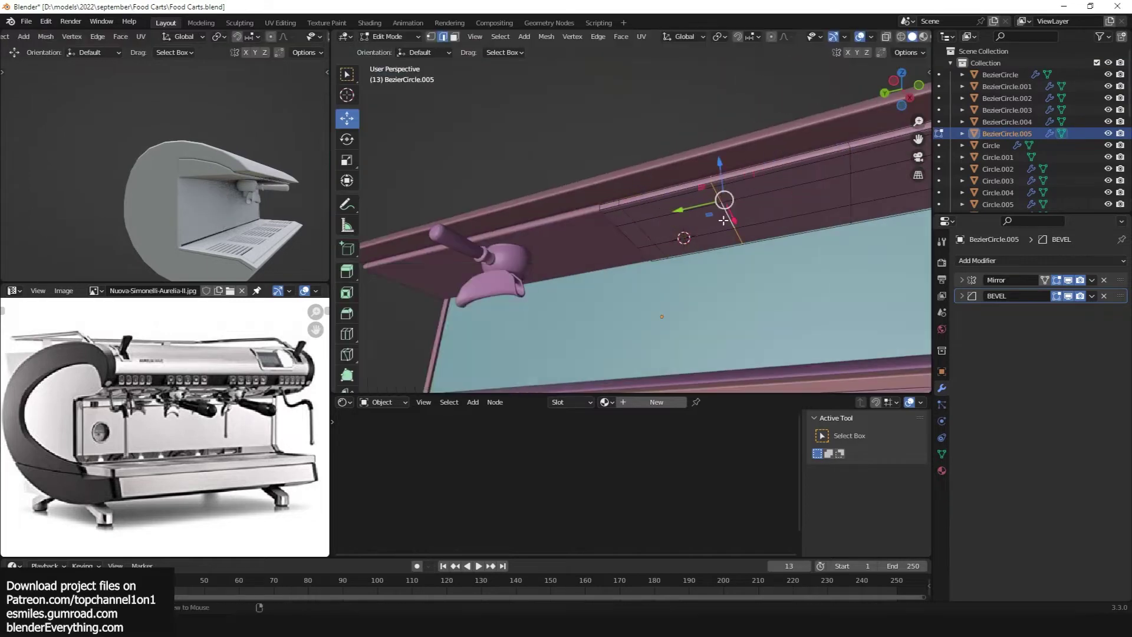
left_click(673, 204)
right_click(673, 203)
key("p")
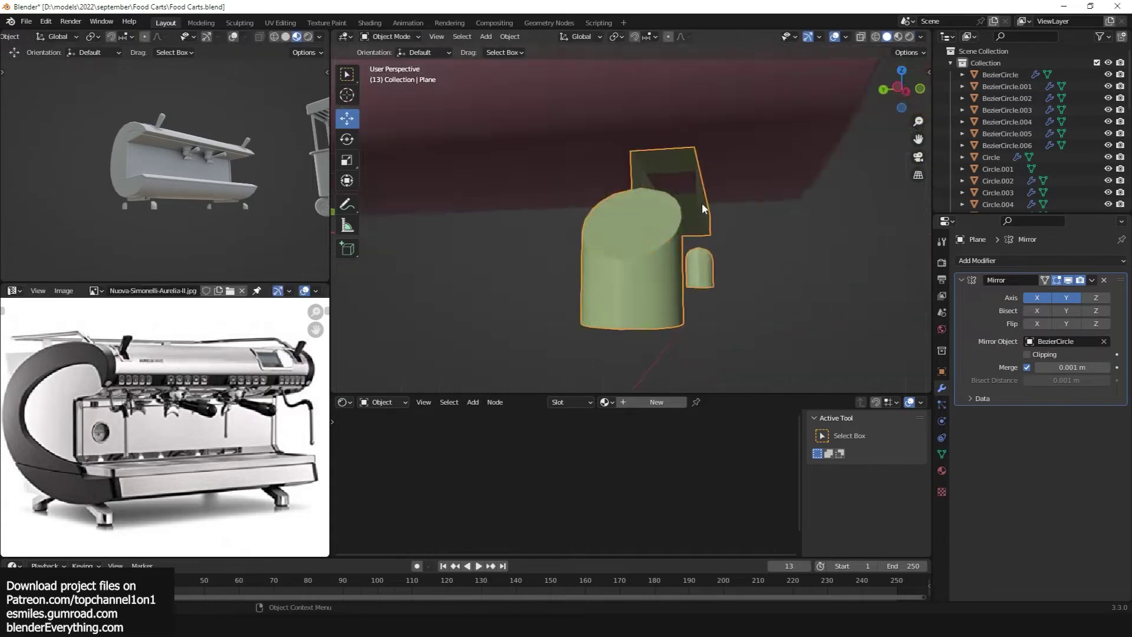
- Move the leg's end part, apply the leg's scale, and inset the pipe's end cap
key("KP_1")
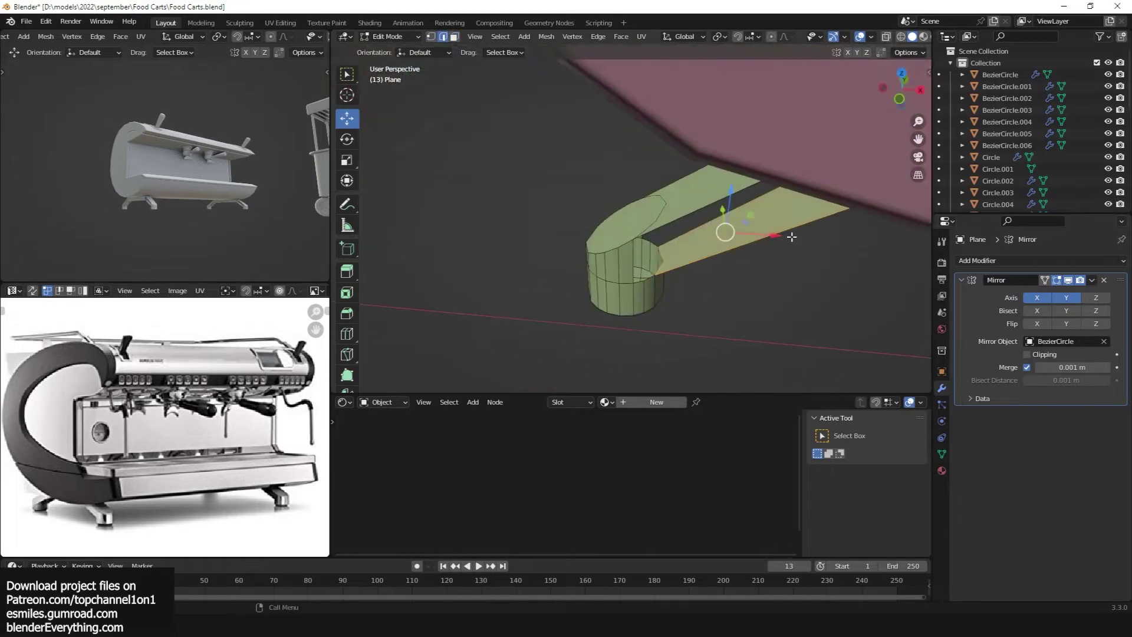
middle_click_drag(791, 237, 571, 286)
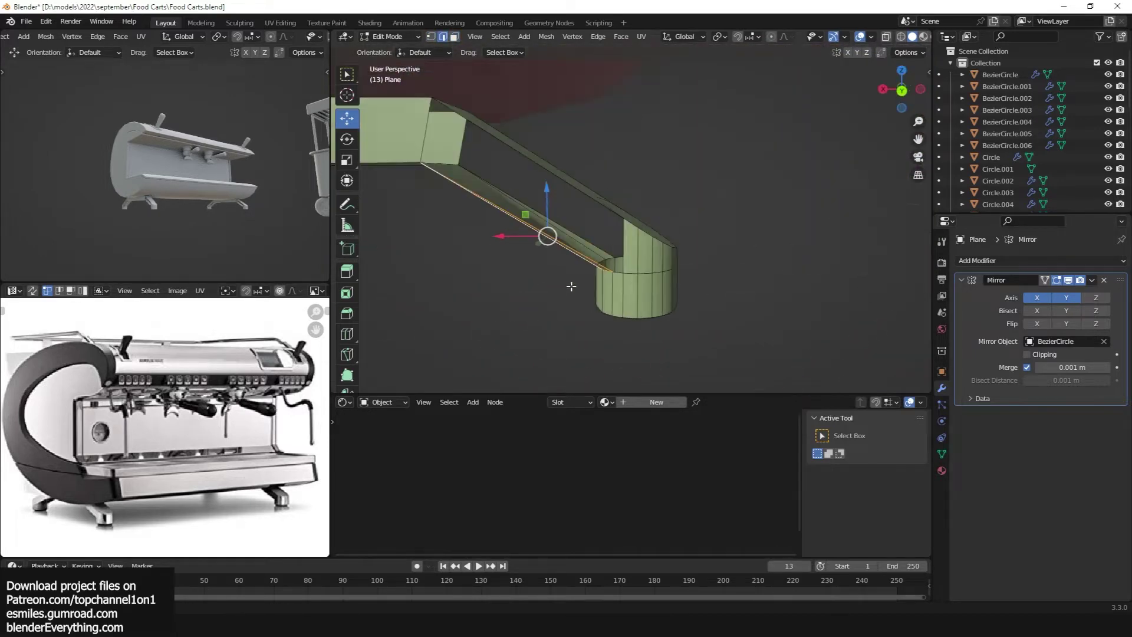
middle_click_drag(556, 190, 616, 253)
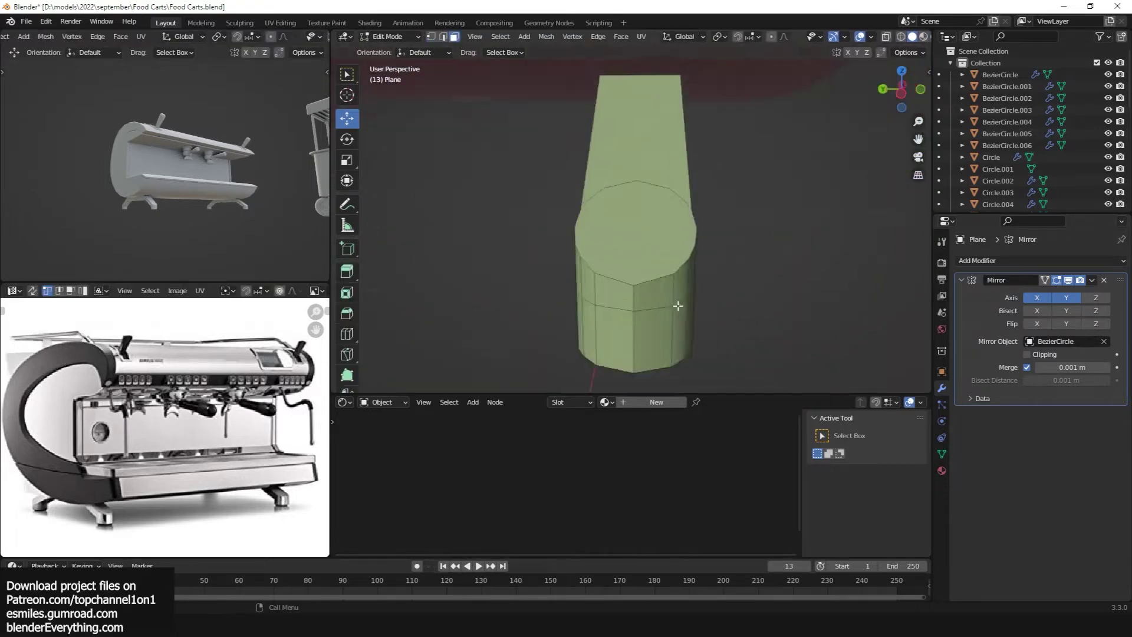
key("g")
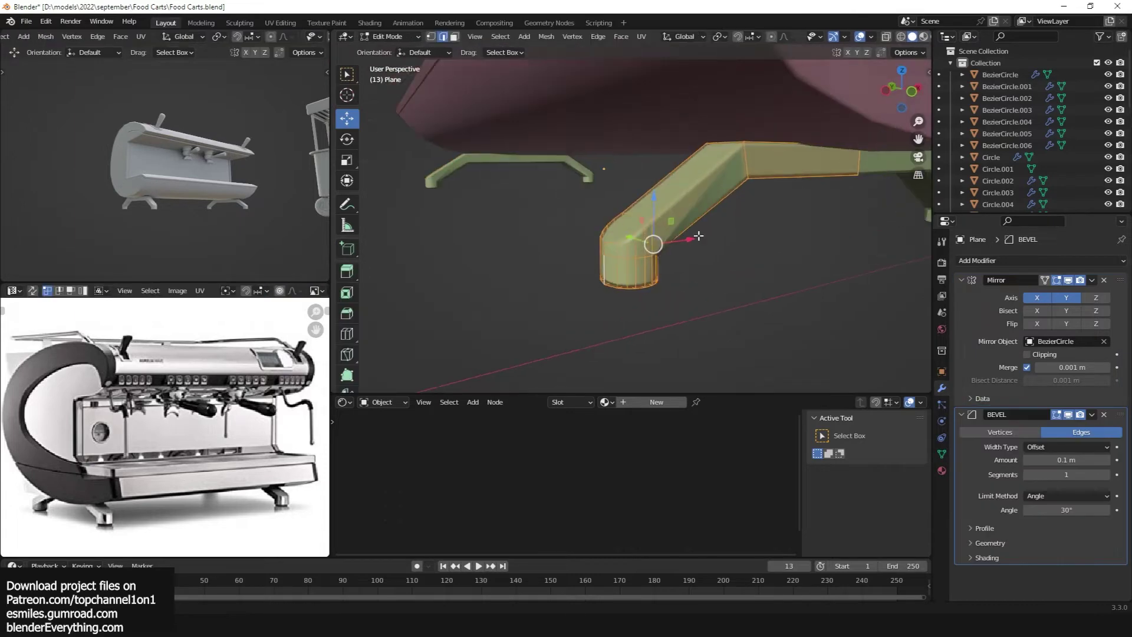
key("Tab")
key("ctrl+a")
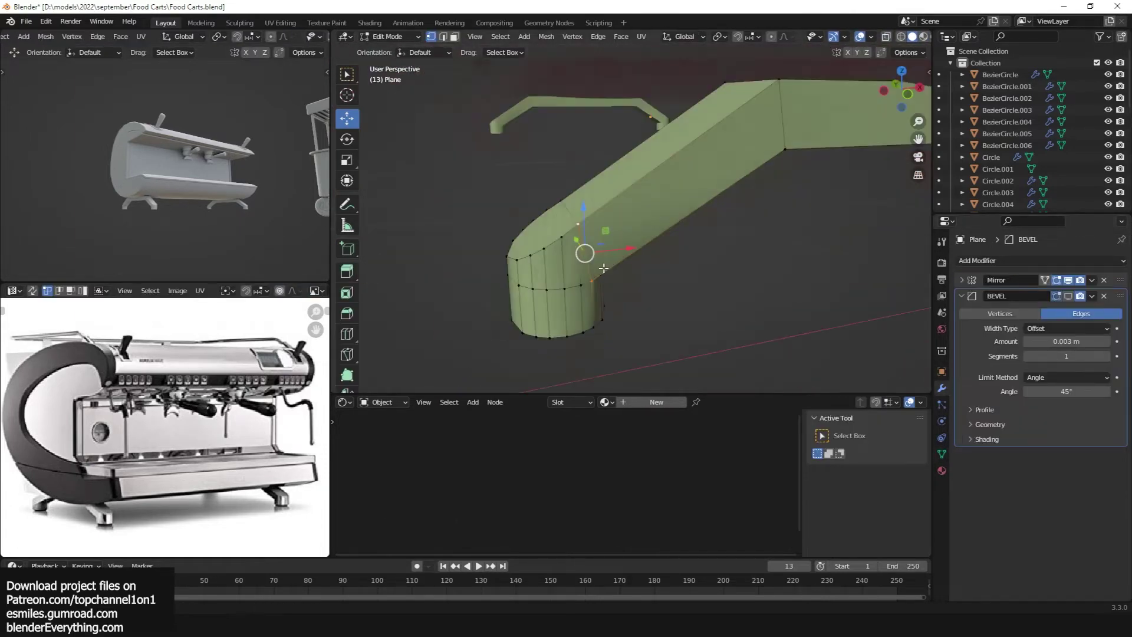
middle_click_drag(603, 268, 627, 236)
key("i")
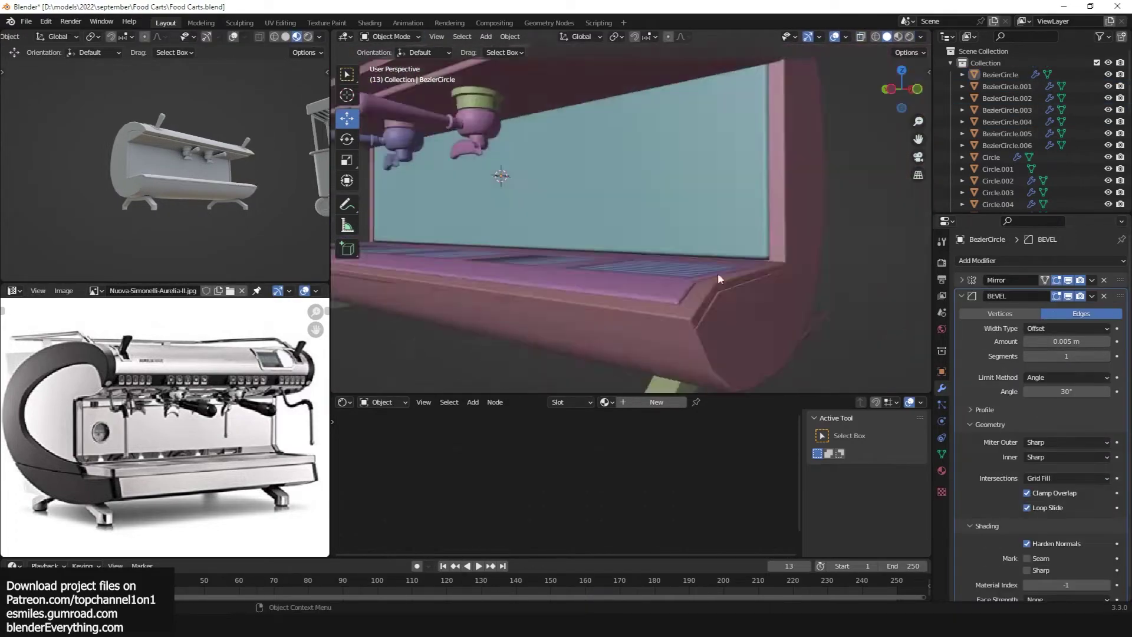
- Save the espresso machine file and orbit to look down on the machine's top
key("ctrl+s")
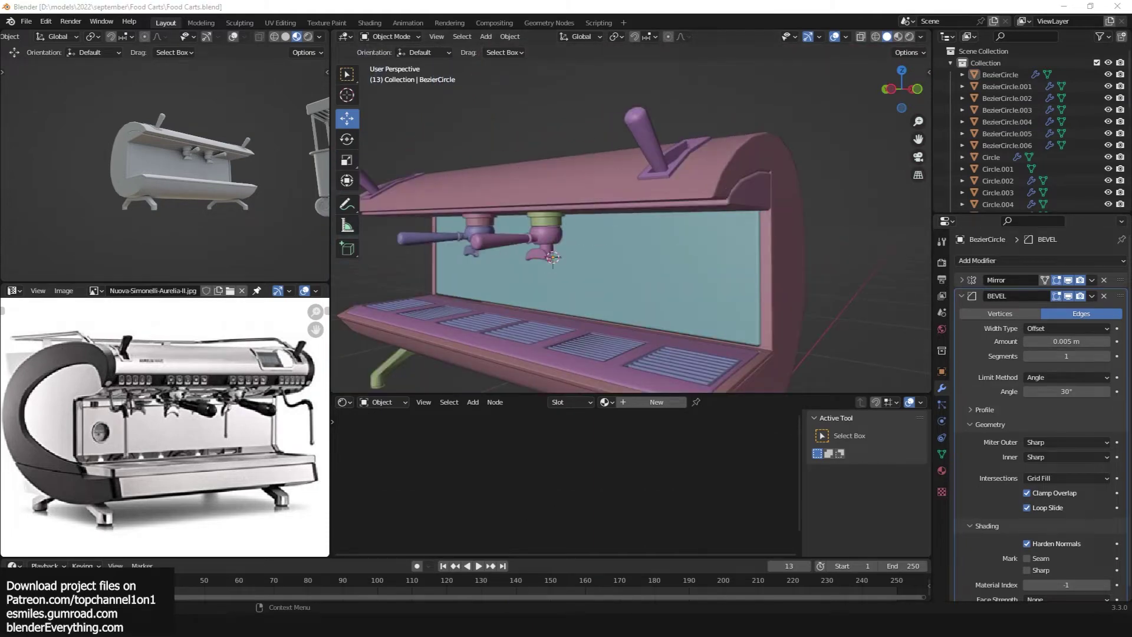
mouse_move(793, 129)
middle_mouse_down()
mouse_move(741, 175)
mouse_move(703, 341)
mouse_move(690, 275)
middle_mouse_up()
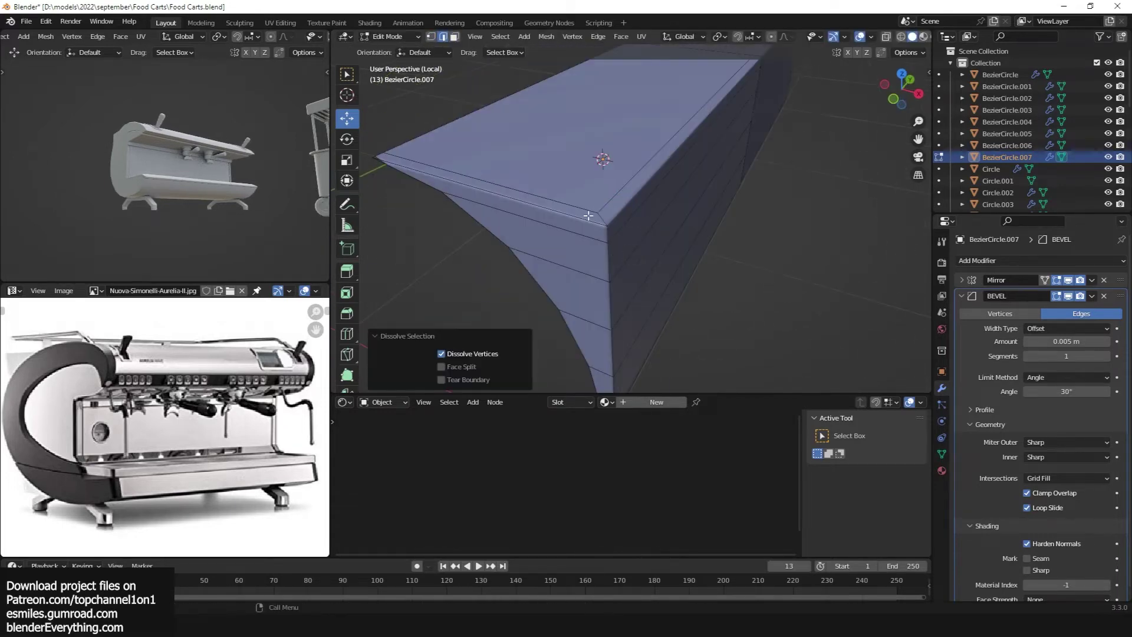
- Show all objects again, then select the blue tray's top edge and extrude it outward
key("KP_Divide")
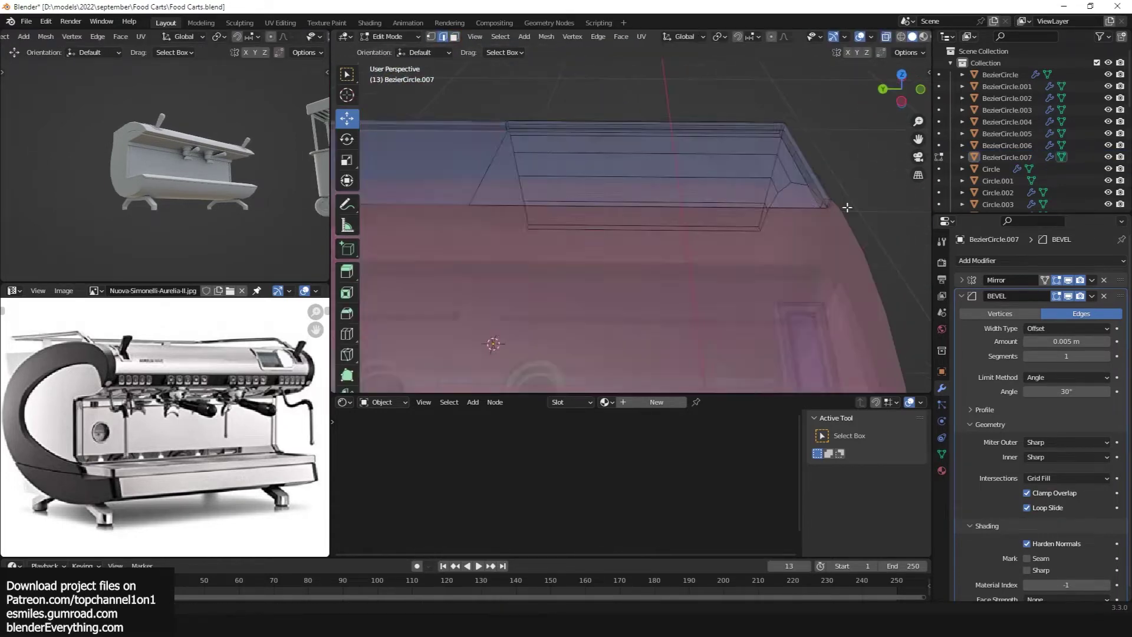
scroll(846, 207, "down", 3)
middle_click_drag(846, 207, 834, 189)
left_click_drag(833, 190, 833, 186)
middle_click_drag(833, 190, 815, 199)
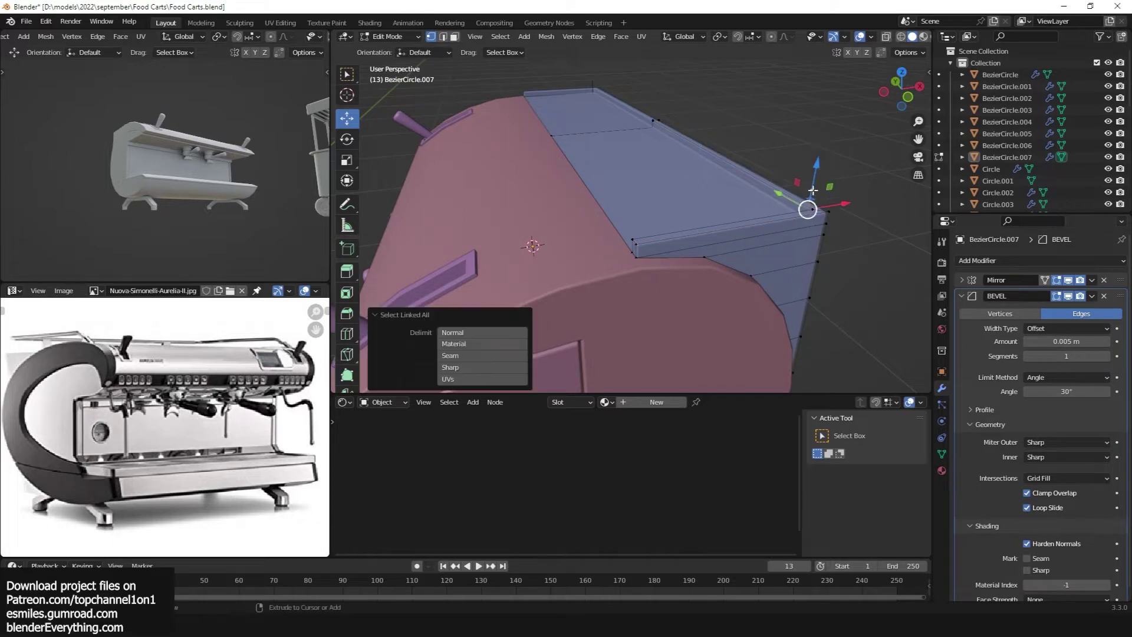
middle_click_drag(527, 244, 624, 144)
left_click(623, 144)
key("e")
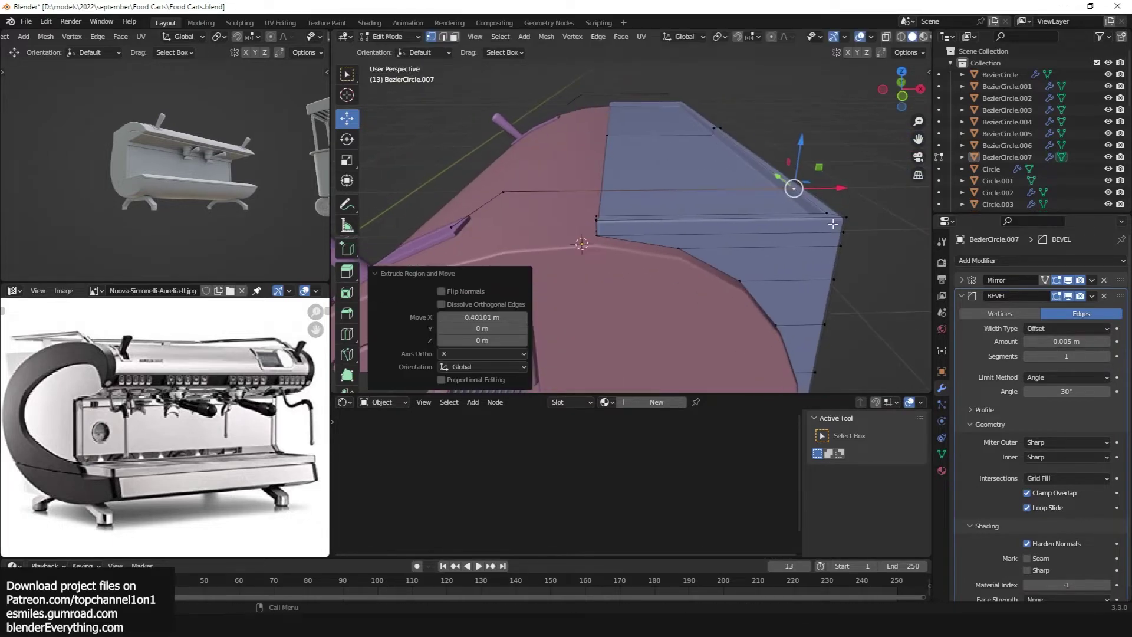
- Separate the copied tray edge into its own rail curve object
mouse_move(832, 270)
middle_mouse_down()
mouse_move(678, 192)
mouse_move(676, 348)
middle_mouse_up()
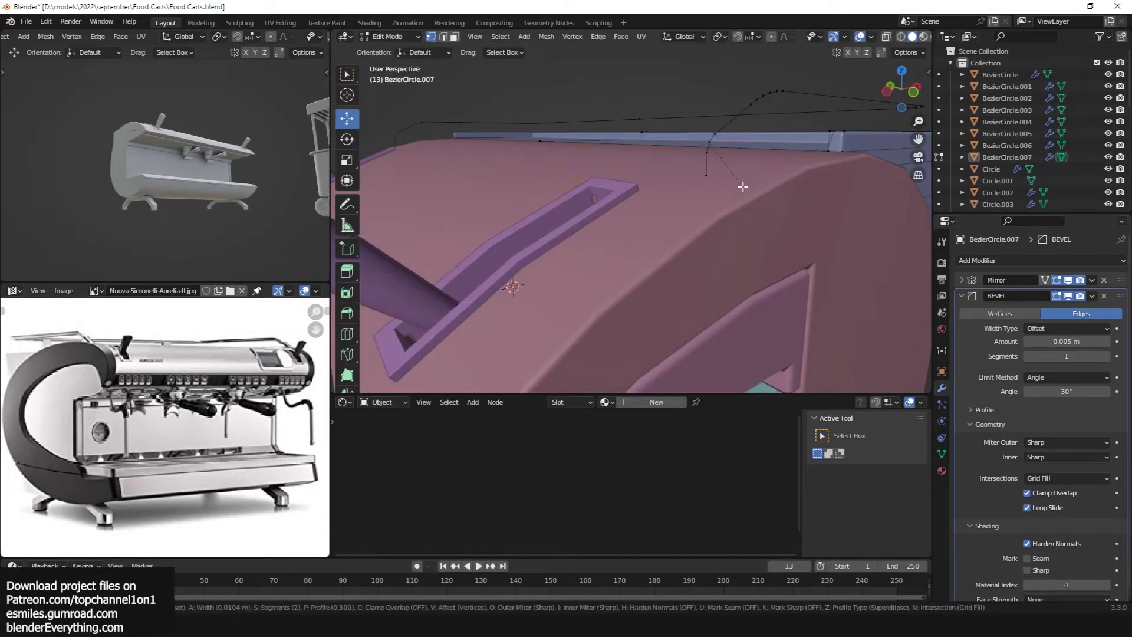
key("p")
left_click(676, 348)
key("Tab")
- Scale the blue top tray's face strip to a new size
left_click(742, 193)
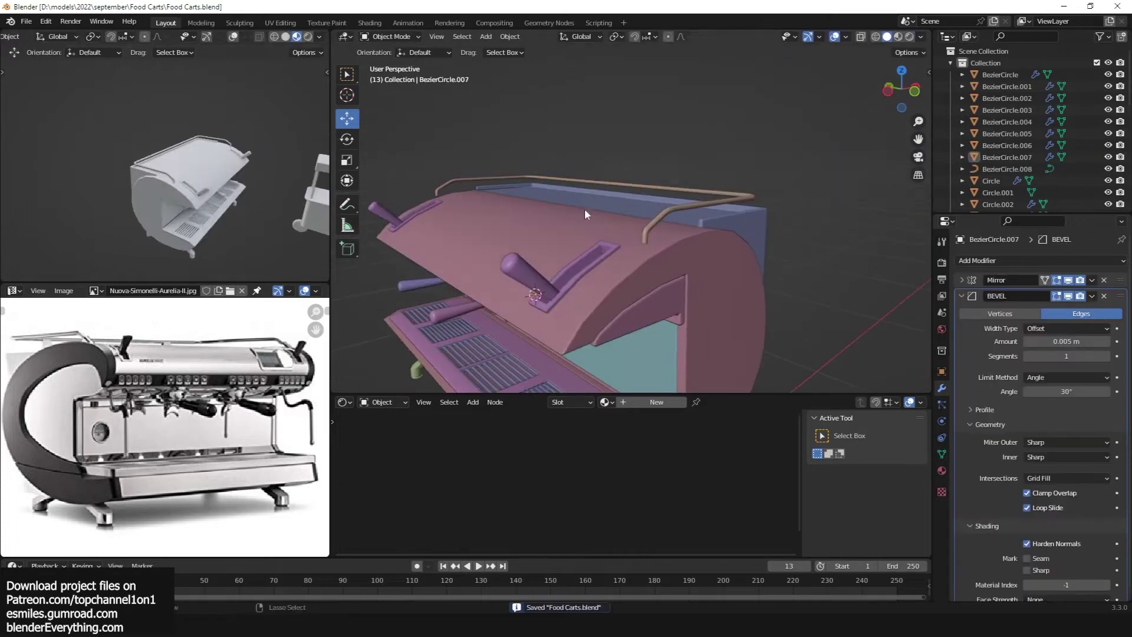
key("s")
left_click(722, 184)
key("x")
mouse_move(722, 184)
middle_mouse_down()
mouse_move(656, 242)
mouse_move(687, 217)
mouse_move(504, 287)
middle_mouse_up()
key("Escape")
key("Tab")
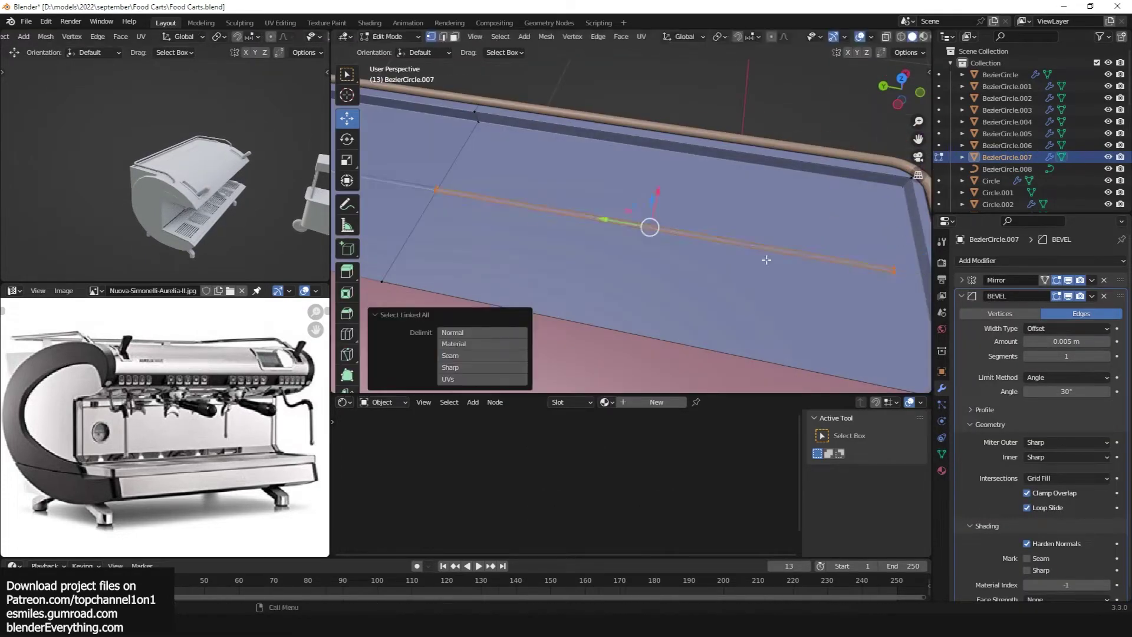
- Move the rail edge into place around the top panel and save
mouse_move(766, 260)
middle_mouse_down()
mouse_move(703, 263)
mouse_move(883, 317)
middle_mouse_up()
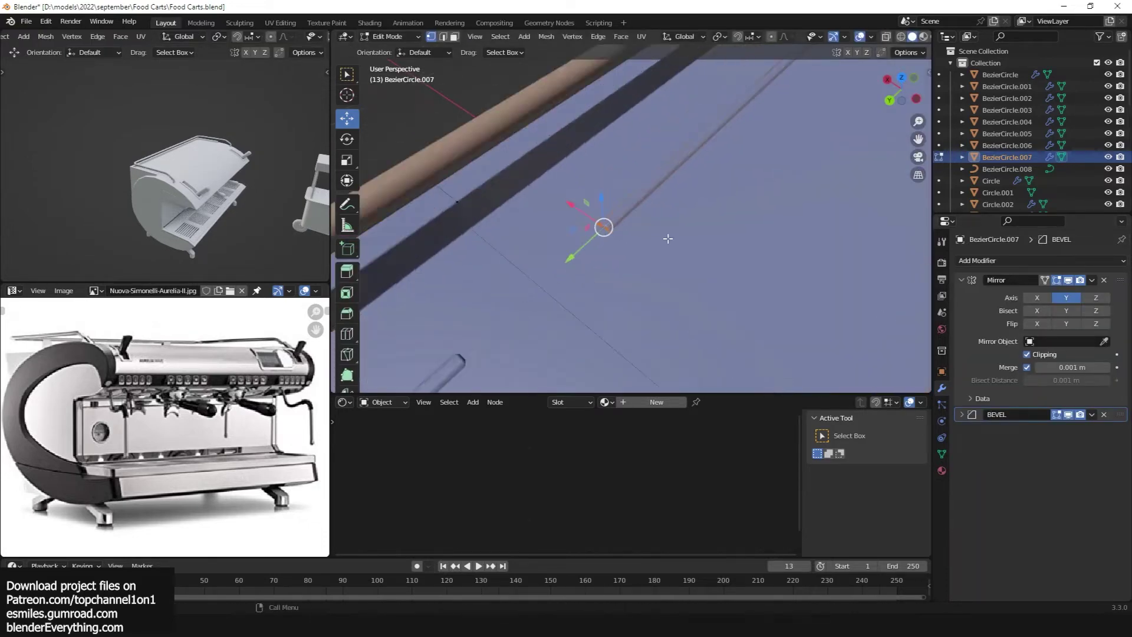
scroll(667, 239, "down", 5)
mouse_move(668, 238)
middle_mouse_down()
mouse_move(564, 190)
mouse_move(591, 219)
mouse_move(787, 267)
middle_mouse_up()
left_click(571, 183)
key("Tab")
key("ctrl+s")
- Bevel the pink shell's edges by 0.00177 m and save the file
mouse_move(715, 292)
middle_mouse_down()
mouse_move(557, 236)
mouse_move(745, 271)
mouse_move(826, 187)
mouse_move(607, 281)
mouse_move(651, 222)
middle_mouse_up()
left_click(746, 270)
key("Tab")
key("ctrl+b")
left_click(826, 186)
key("Tab")
key("ctrl+s")
- Bevel the pink shell's top edge as well and save again
left_click(606, 281)
key("Tab")
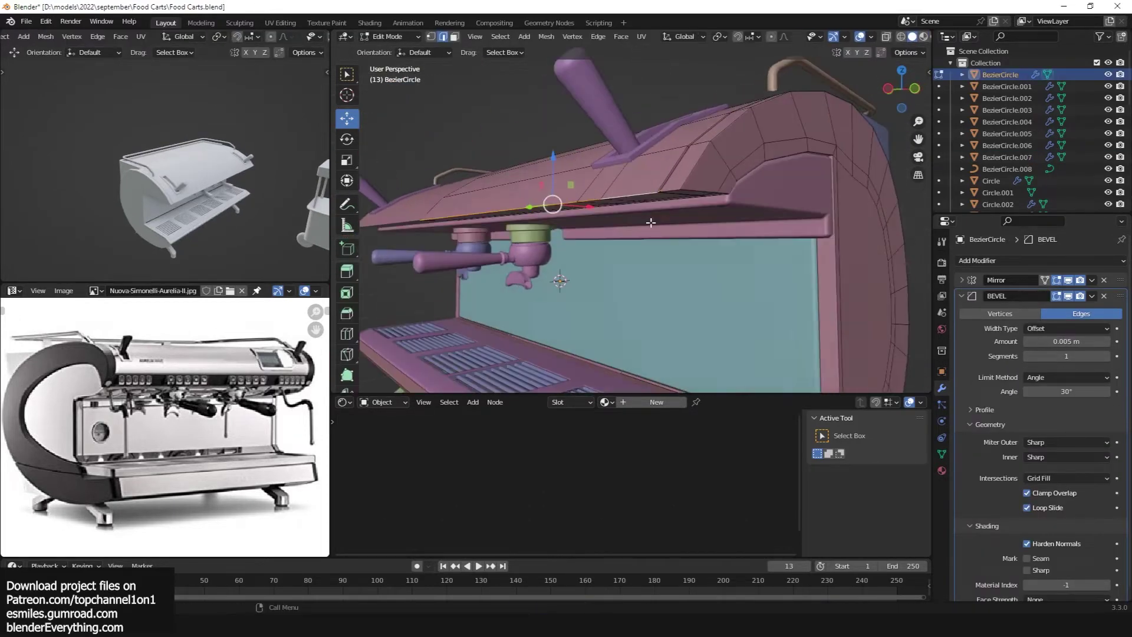
left_click(757, 243)
mouse_move(757, 242)
middle_mouse_down()
mouse_move(975, 294)
mouse_move(807, 303)
mouse_move(647, 235)
mouse_move(740, 236)
mouse_move(699, 205)
middle_mouse_up()
key("Tab")
key("ctrl+s")
- In front view, add a plane and extrude a bent edge path beneath the portafilter
key("KP_1")
key("Tab")
left_click(788, 309)
key("e")
left_click(689, 259)
key("e")
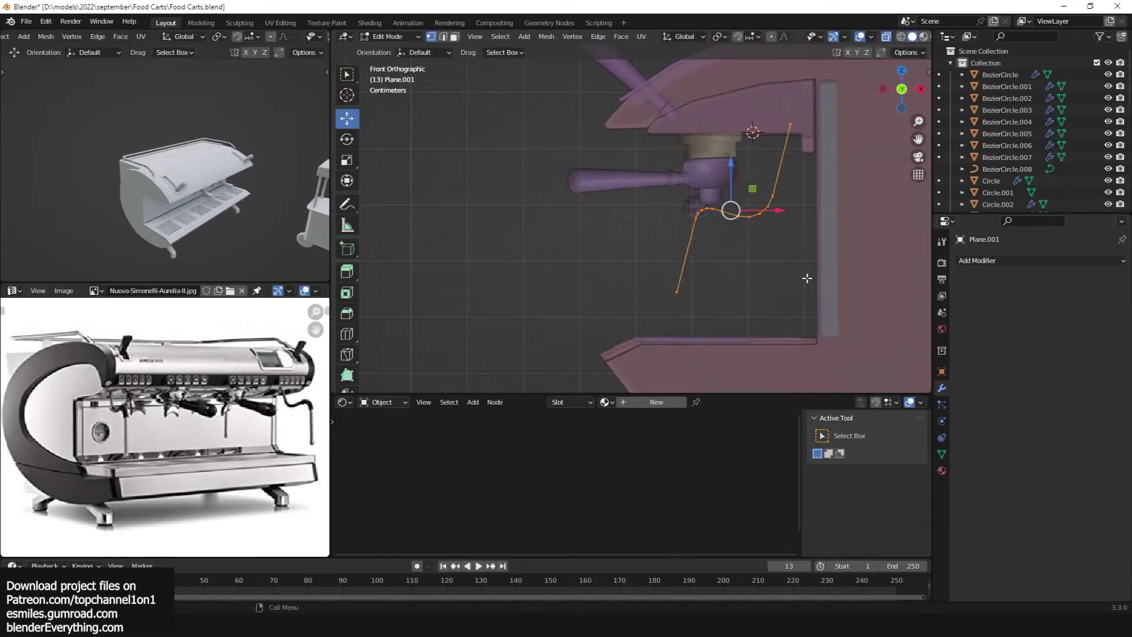
- Save, then convert the drawn path into a mesh tube
key("Tab")
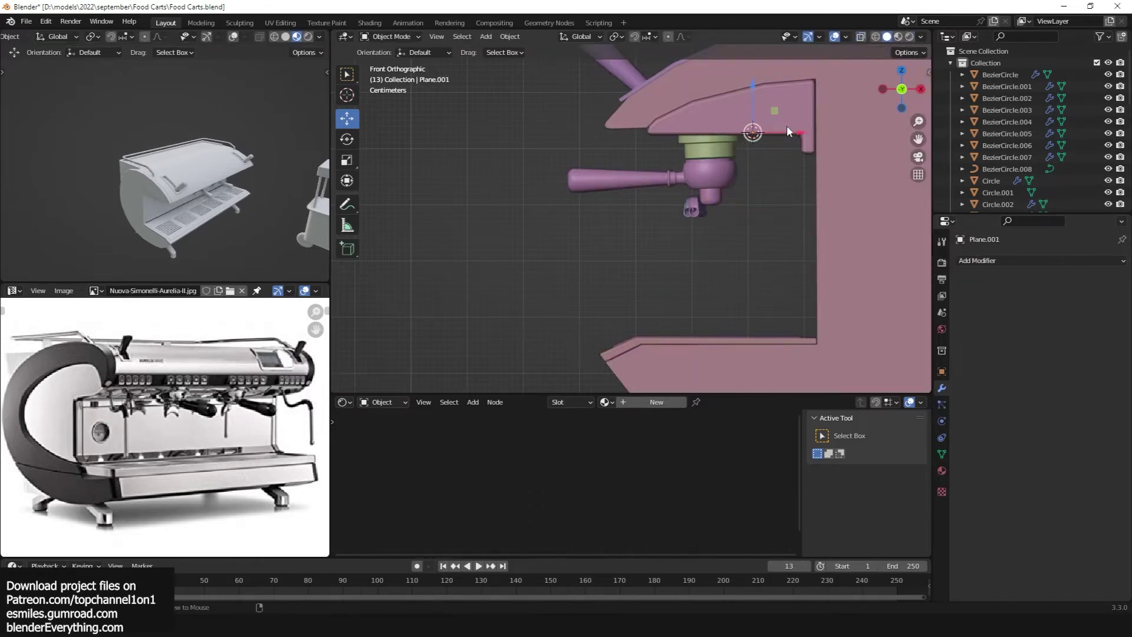
middle_click_drag(787, 125, 744, 175)
key("ctrl+s")
right_click(620, 222)
left_click(733, 263)
- Slide an edge loop along the green tube and delete its end edges
key("Tab")
key("g")
key("g")
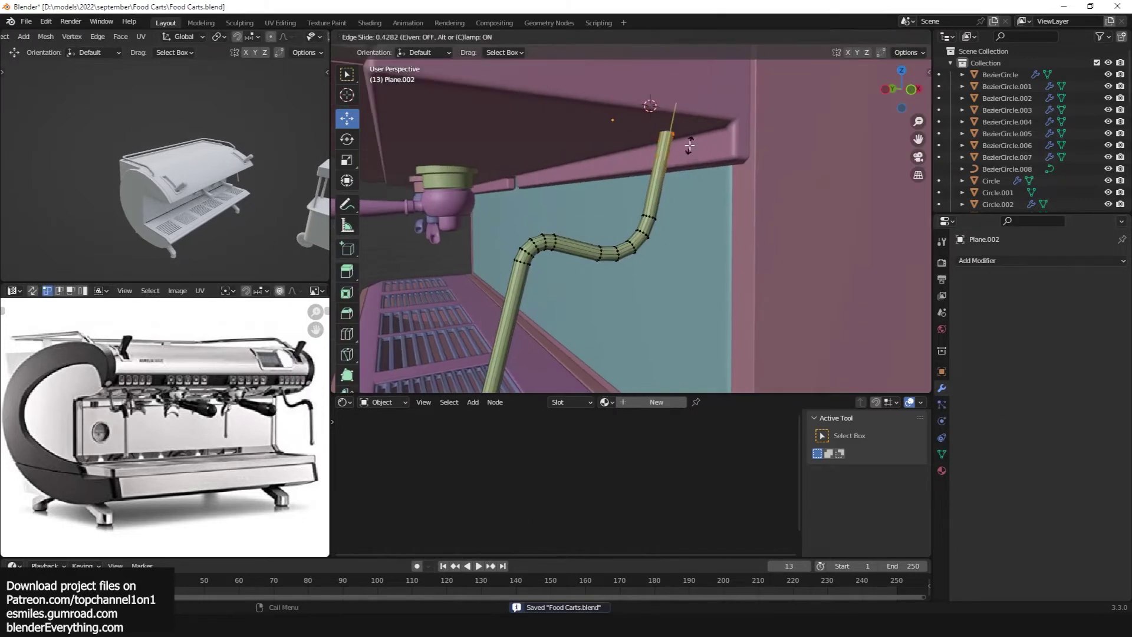
left_click(689, 145)
key("KP_1")
key("KP_Decimal")
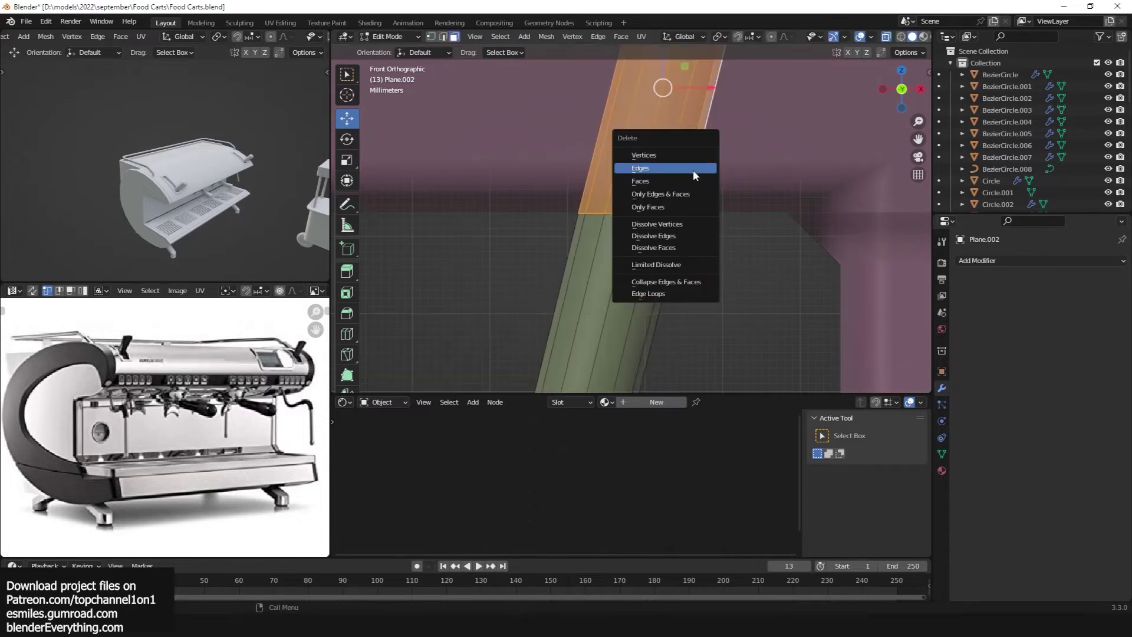
left_click(694, 175)
middle_click_drag(694, 175, 703, 196)
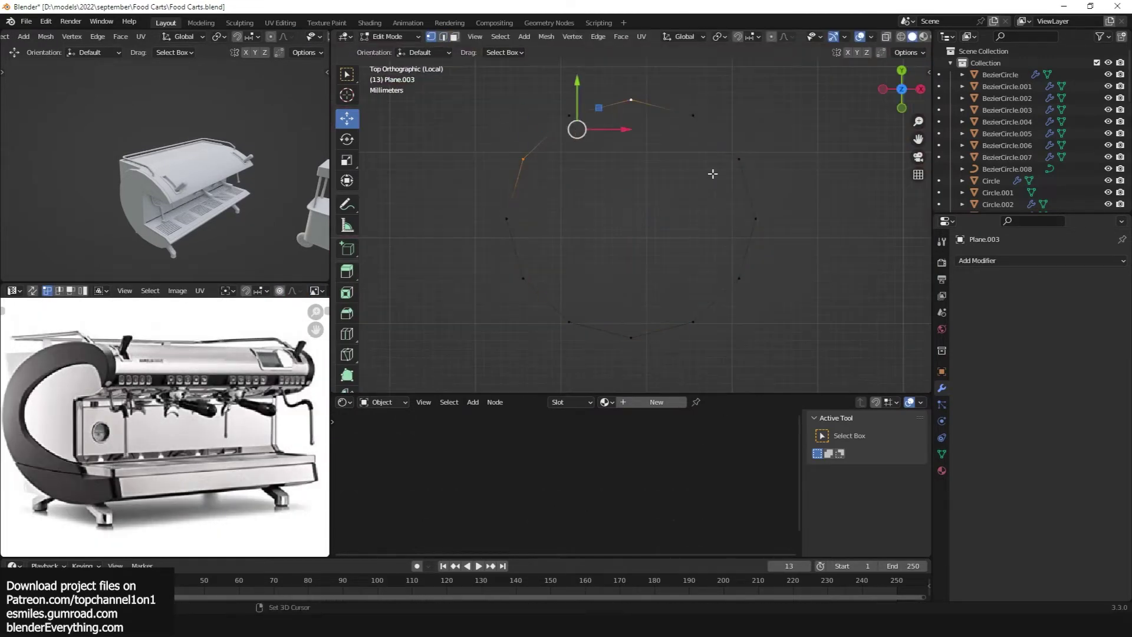
- Select several vertices on the purple ring's circle
left_click(739, 159, "shift")
left_click(693, 322, "shift")
left_click(569, 322, "shift")
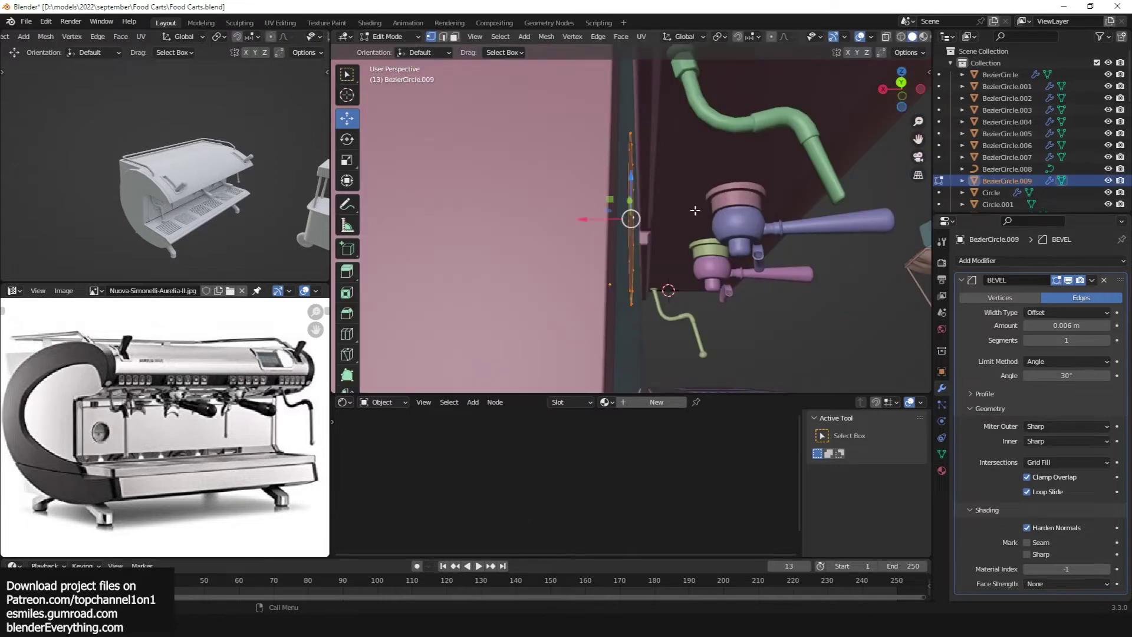
key("comma")
middle_click_drag(617, 161, 687, 223)
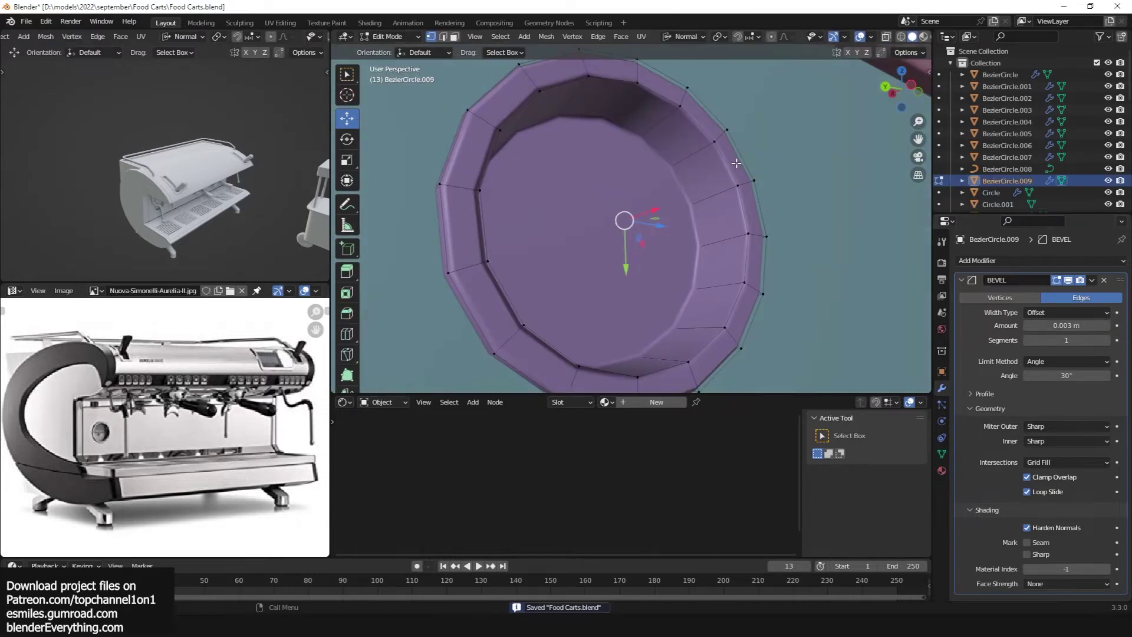
- Duplicate part of the ring, shrink it and inset its face into a small octagon
key("KP_7")
key("Tab")
key("shift+d")
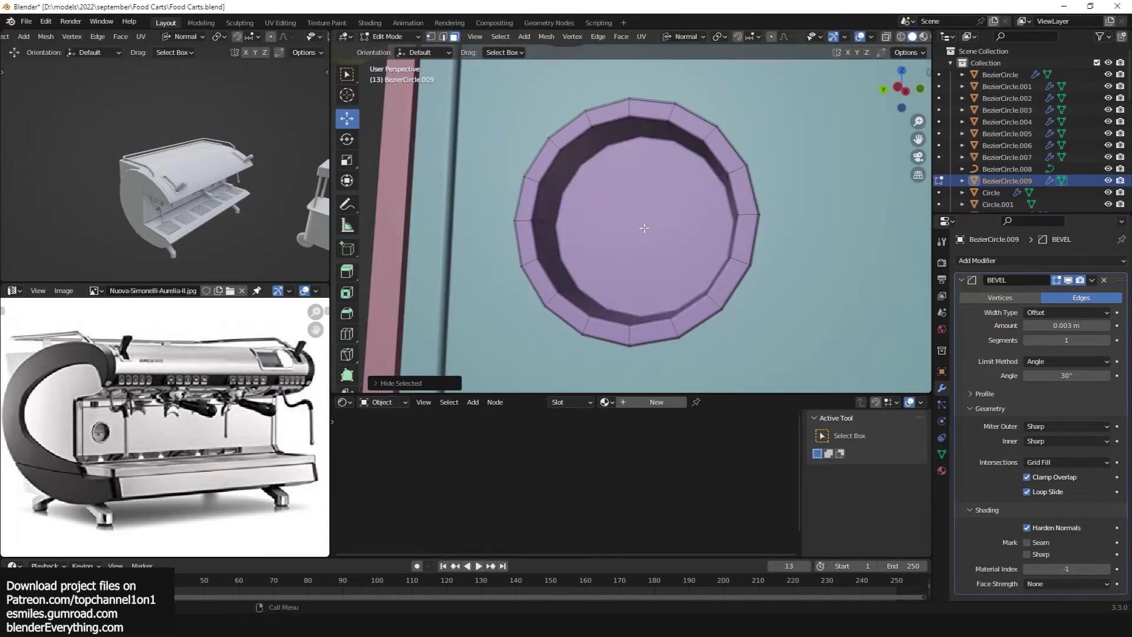
key("s")
left_click(635, 222)
key("Tab")
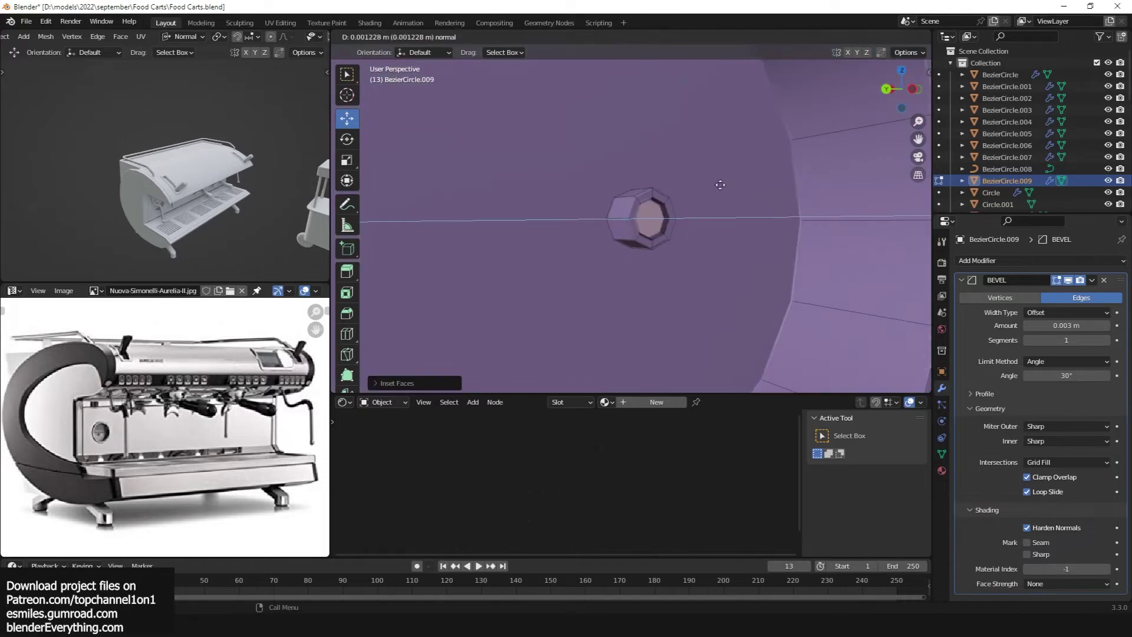
left_click(720, 184)
- Move the linked octagon nub into position and save the file
key("ctrl+l")
scroll(704, 213, "down", 3)
scroll(661, 224, "up", 5)
middle_click_drag(661, 224, 641, 187)
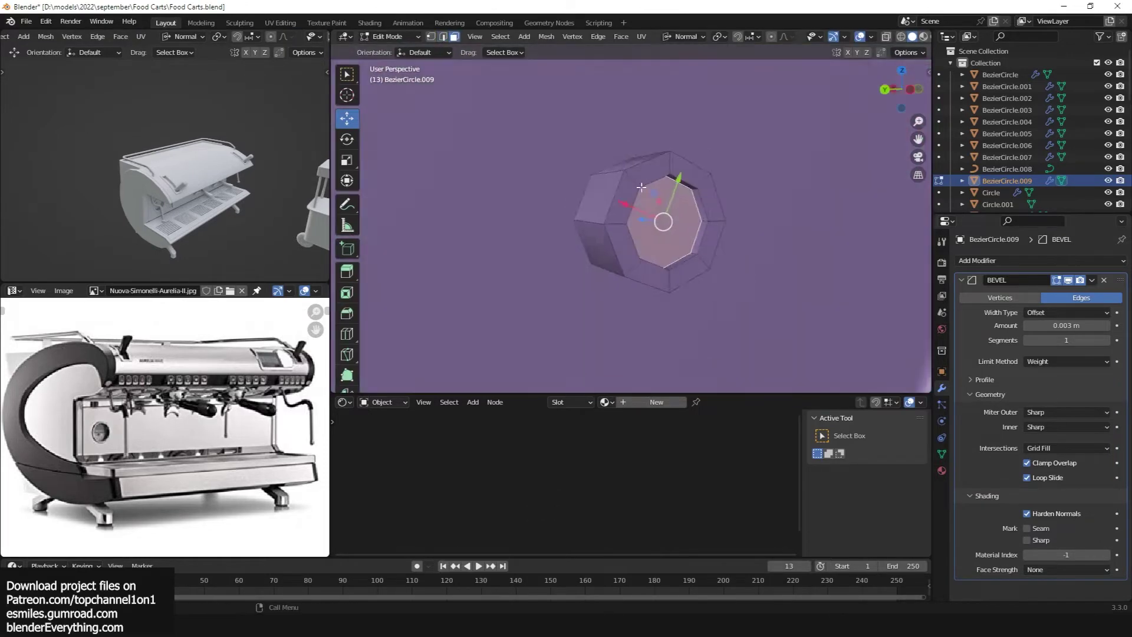
left_click(639, 180)
key("Tab")
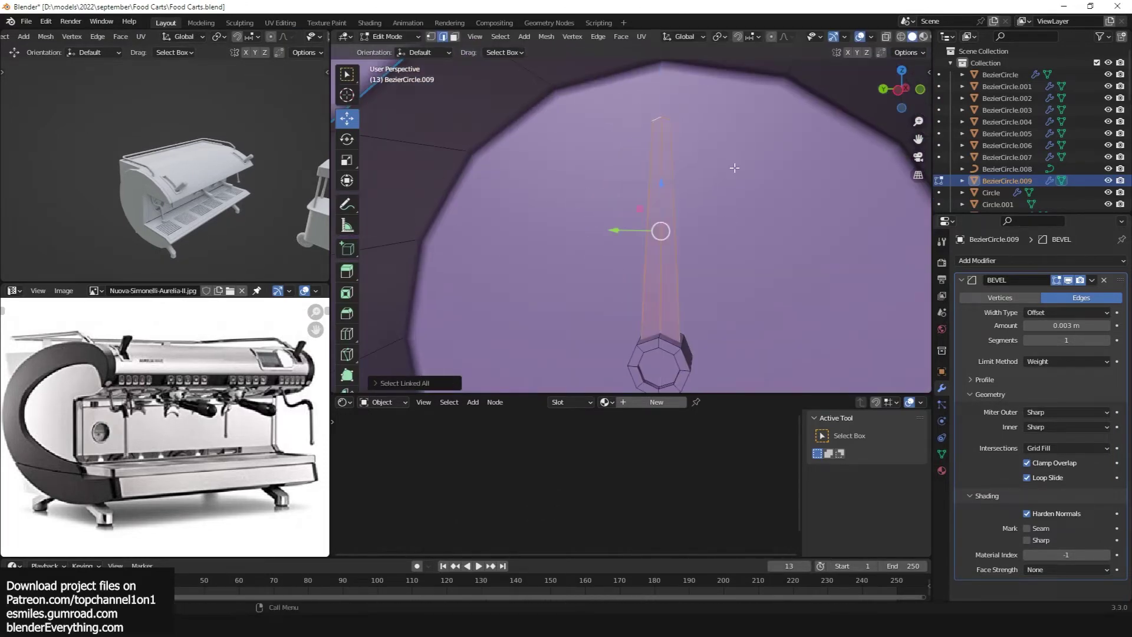
scroll(707, 247, "down", 5)
key("ctrl+s")
scroll(688, 235, "up", 3)
- Scale down the round purple disc on the back panel and save
key("s")
left_click(708, 225)
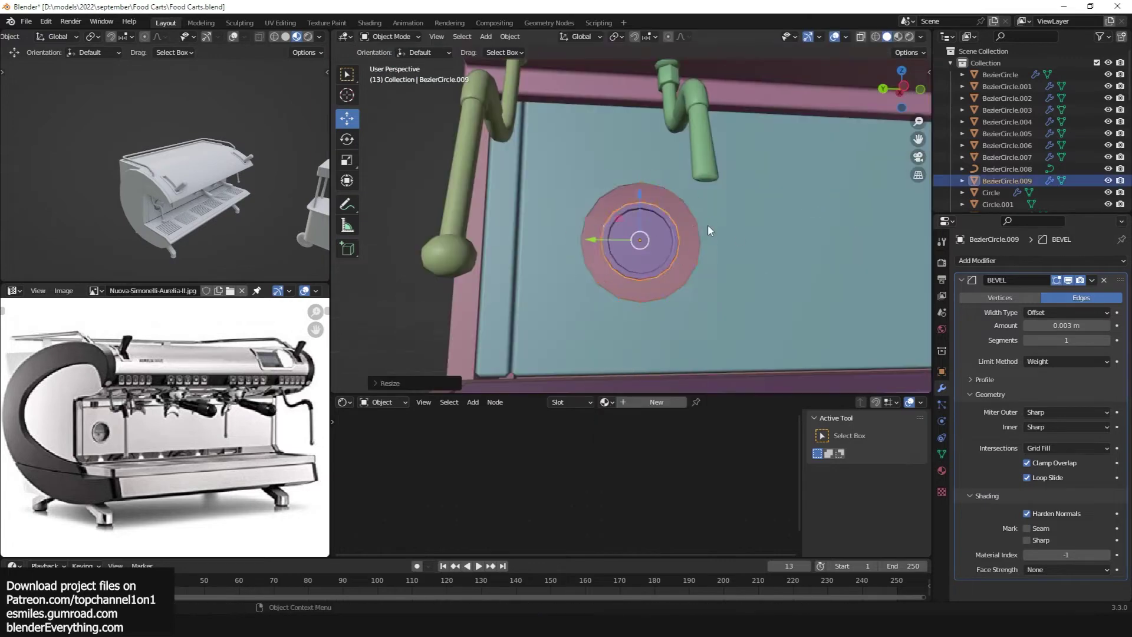
left_click(736, 248)
key("Tab")
scroll(723, 263, "down", 5)
key("ctrl+s")
scroll(720, 247, "up", 4)
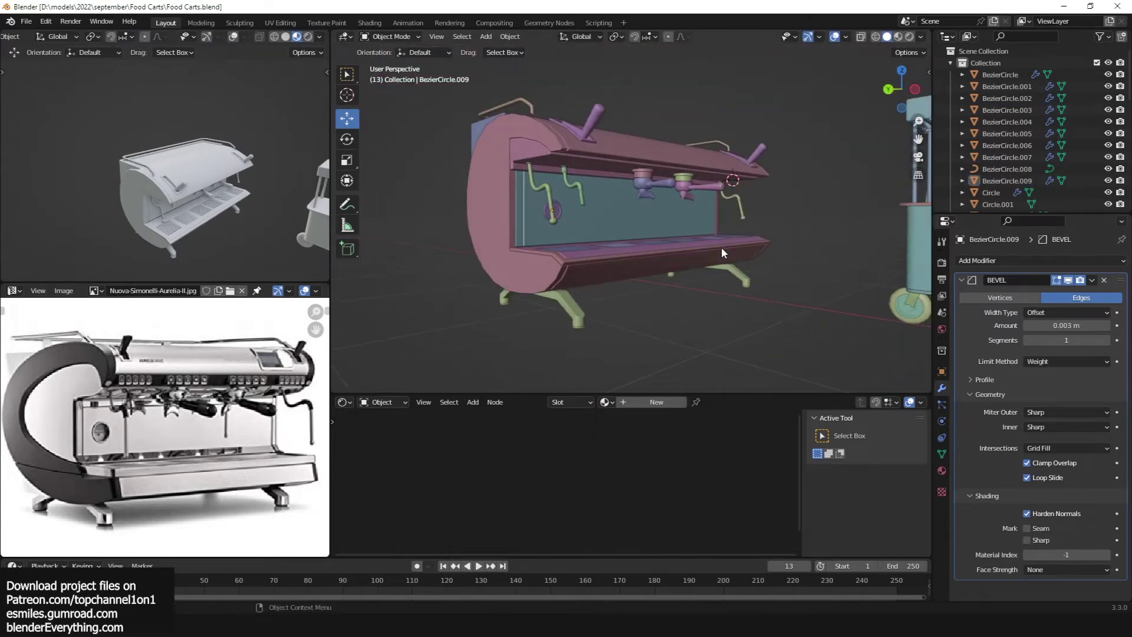
- Add a Solidify modifier to the green drip panel to give it thickness
left_click(626, 274)
key("shift+d")
mouse_move(627, 278)
middle_mouse_down()
mouse_move(769, 264)
mouse_move(720, 288)
middle_mouse_up()
scroll(720, 287, "down", 3)
scroll(774, 233, "up", 4)
left_click(1003, 260)
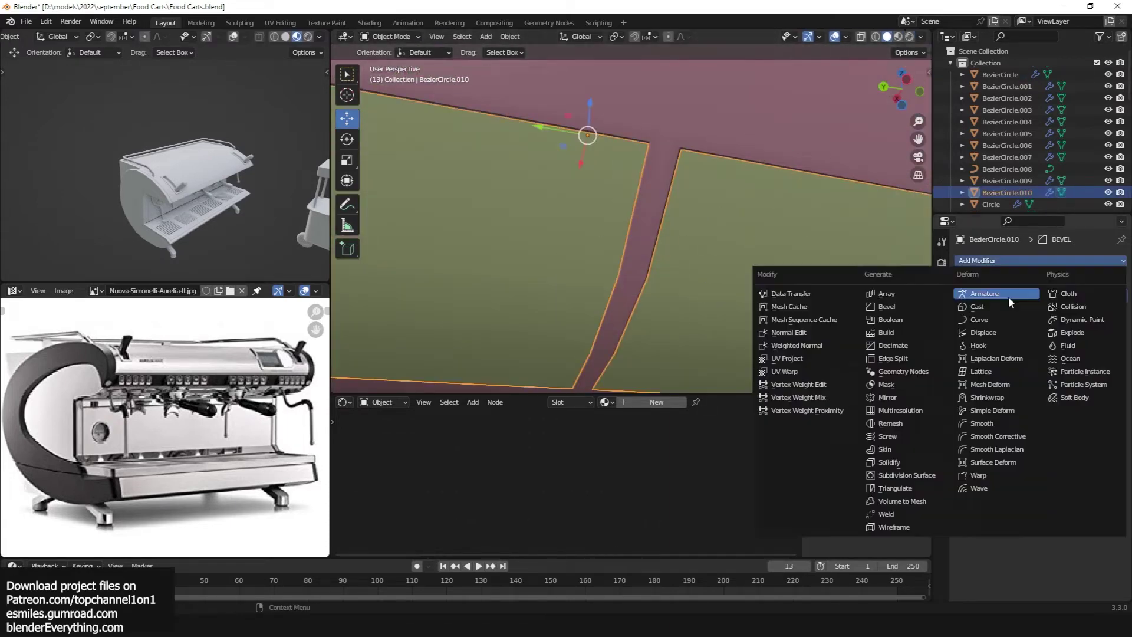
left_click(889, 461)
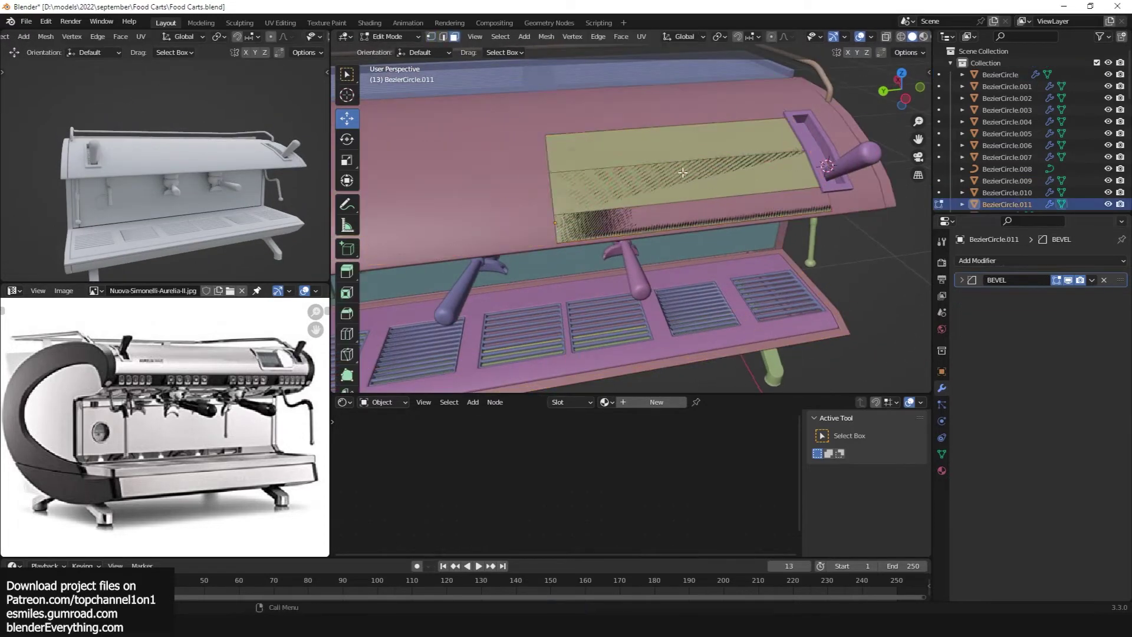
- Move the top plate into position and view it from another angle
left_click(739, 176)
key("Tab")
scroll(801, 223, "down", 3)
middle_click_drag(801, 222, 716, 185)
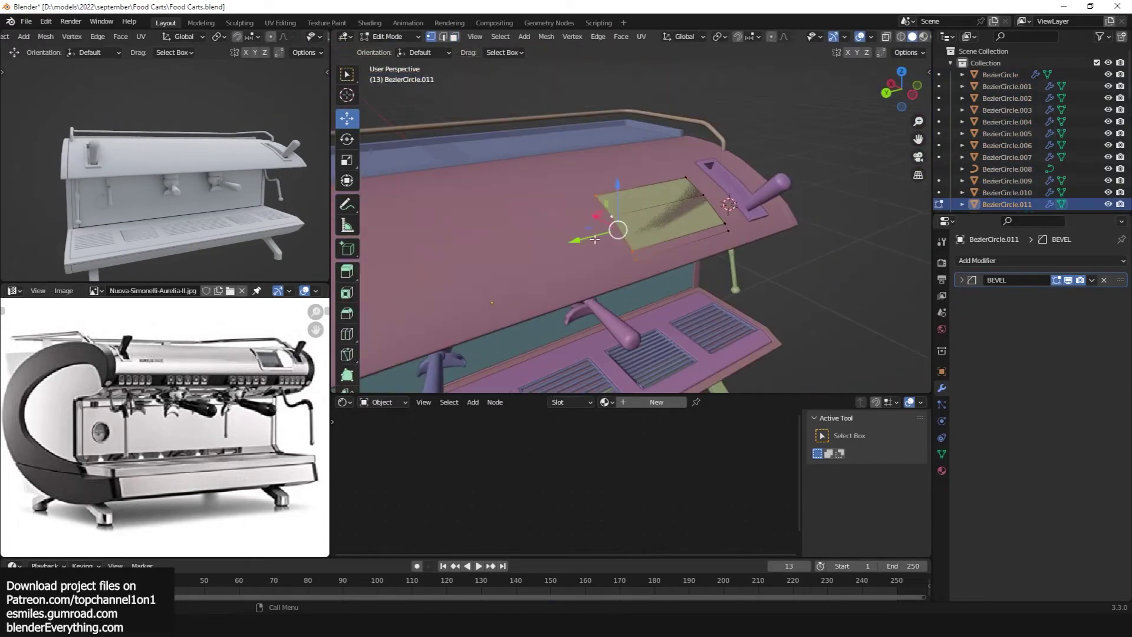
scroll(715, 185, "up", 3)
- Add loop cuts across the yellow top plate and slide the new edge loop
key("Tab")
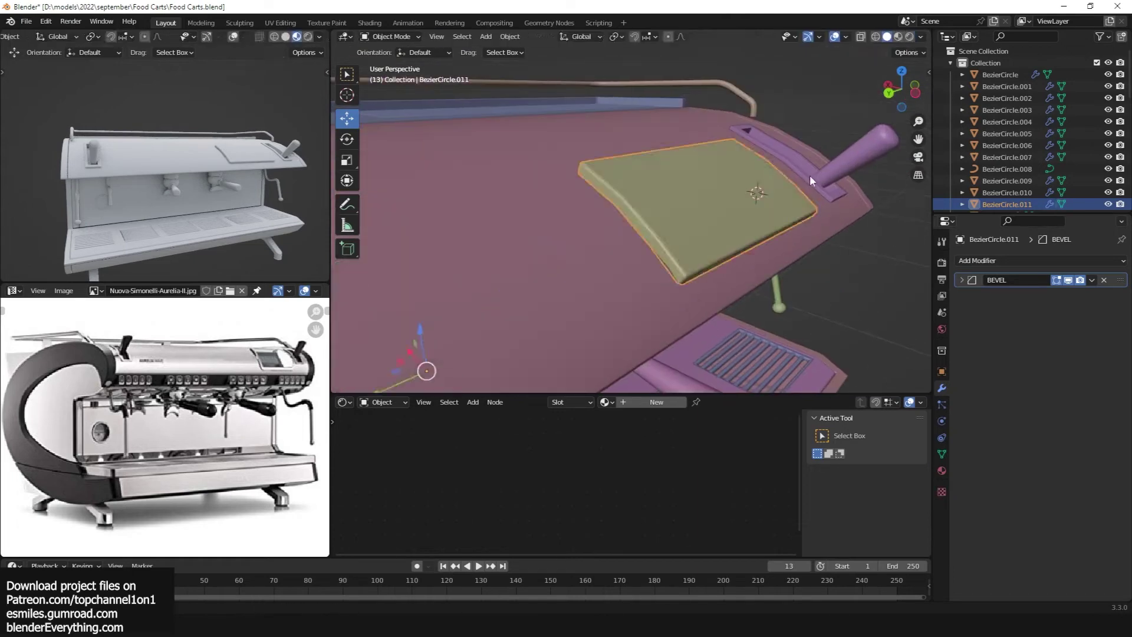
key("alt+s")
left_click(753, 168)
key("ctrl+r")
mouse_move(754, 168)
middle_mouse_down()
mouse_move(835, 130)
mouse_move(730, 266)
middle_mouse_up()
key("Tab")
key("g")
key("g")
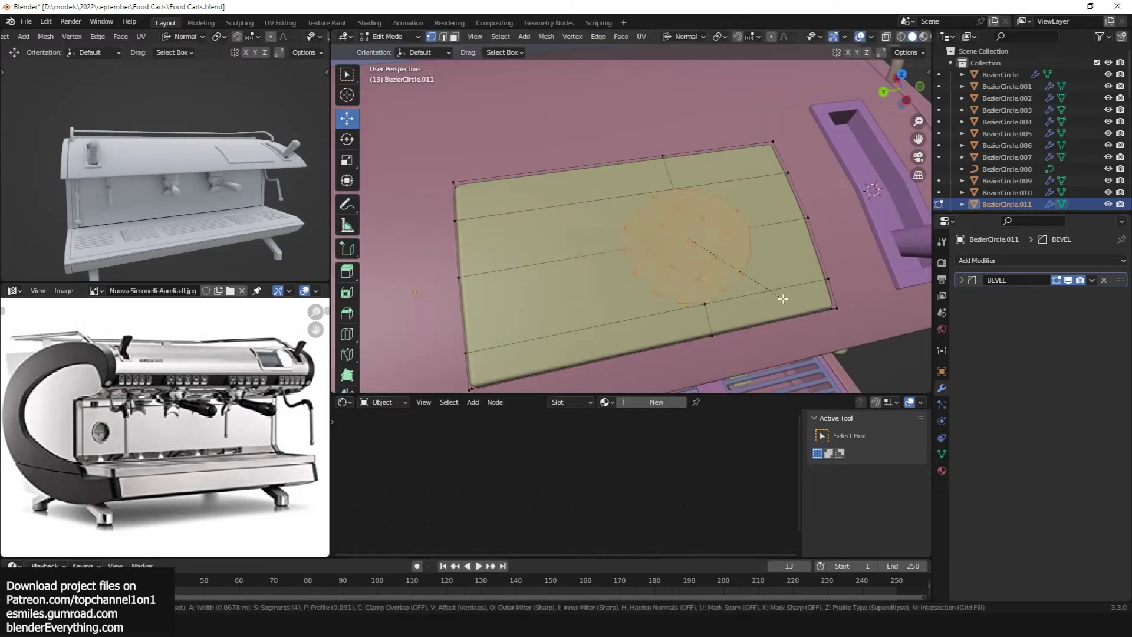
- Extrude the plate's faces inward to form the round recessed dimple
left_click(783, 299)
mouse_move(783, 299)
middle_mouse_down()
mouse_move(708, 197)
mouse_move(814, 265)
mouse_move(766, 248)
middle_mouse_up()
key("alt+e")
left_click(733, 210)
key("Tab")
key("Tab")
- Bevel the plate corners in see-through view, remove the subdivision and save
key("alt+z")
key("alt+z")
key("ctrl+b")
left_click(737, 254)
left_click_drag(482, 227, 494, 228)
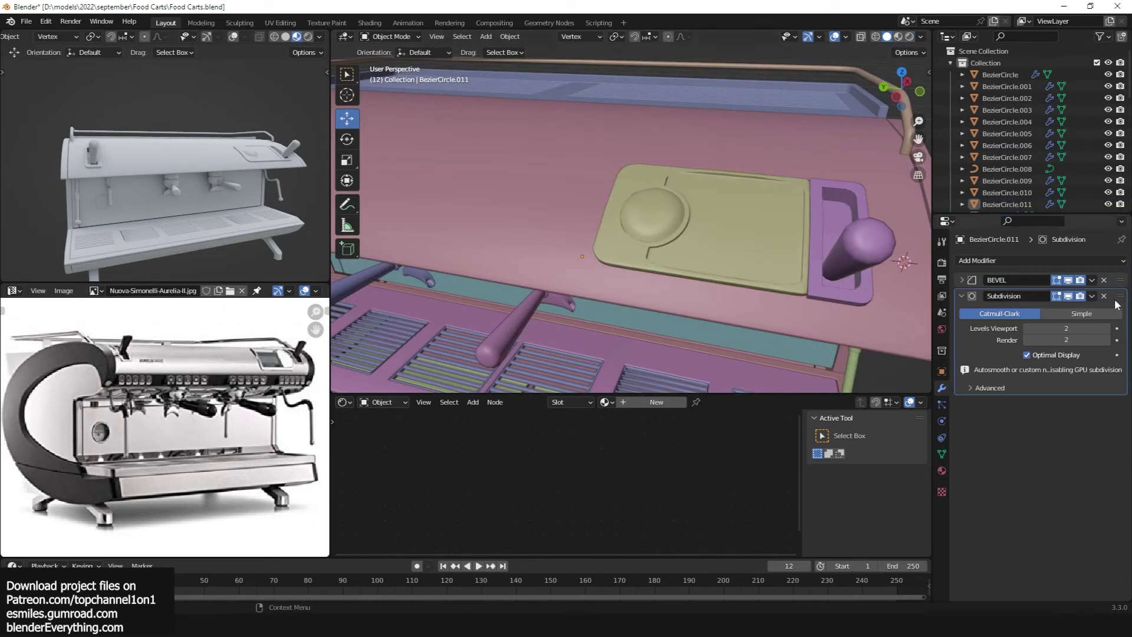
key("ctrl+x")
key("ctrl+s")
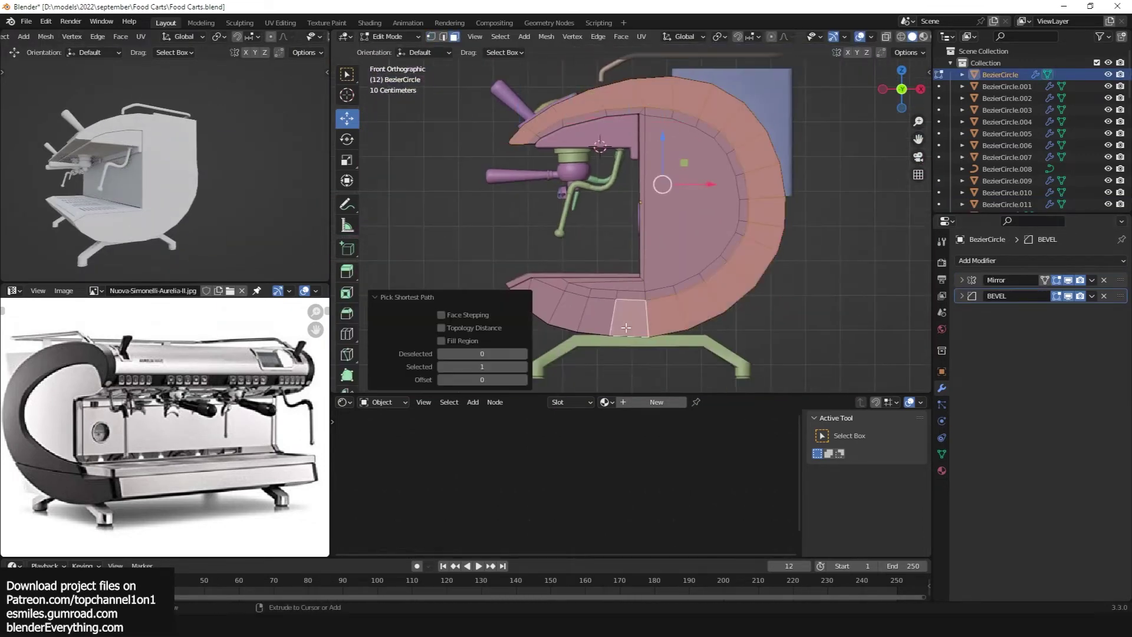
- Select the side shell's rim edge loop and slide it into place
middle_click_drag(667, 270, 779, 172)
left_click(778, 172, "alt")
key("g")
key("g")
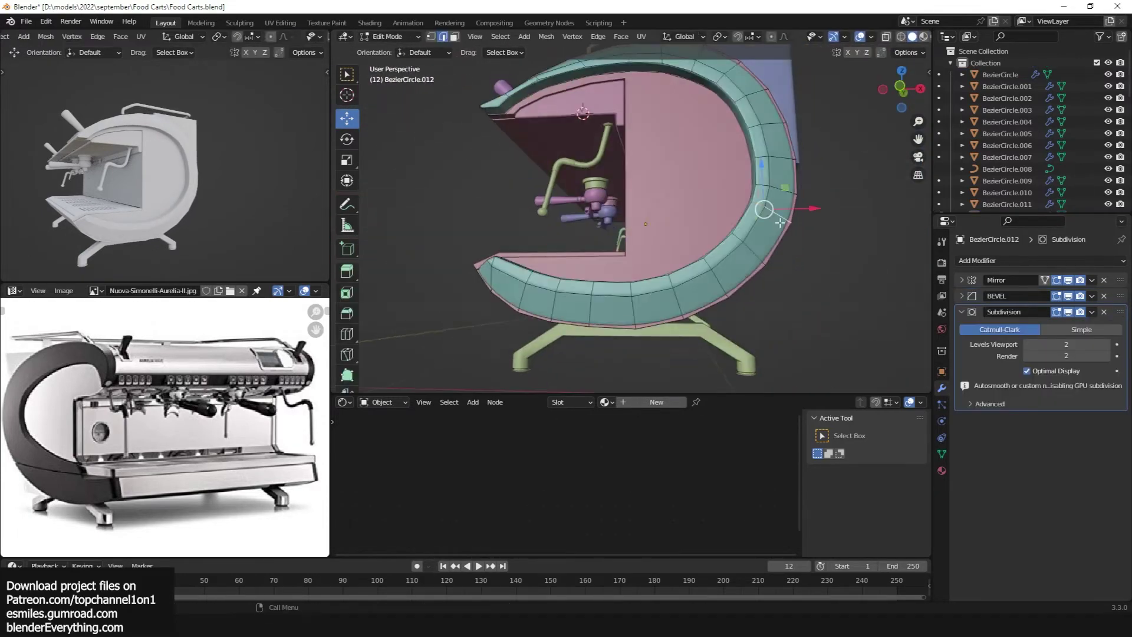
middle_click_drag(783, 280, 725, 226)
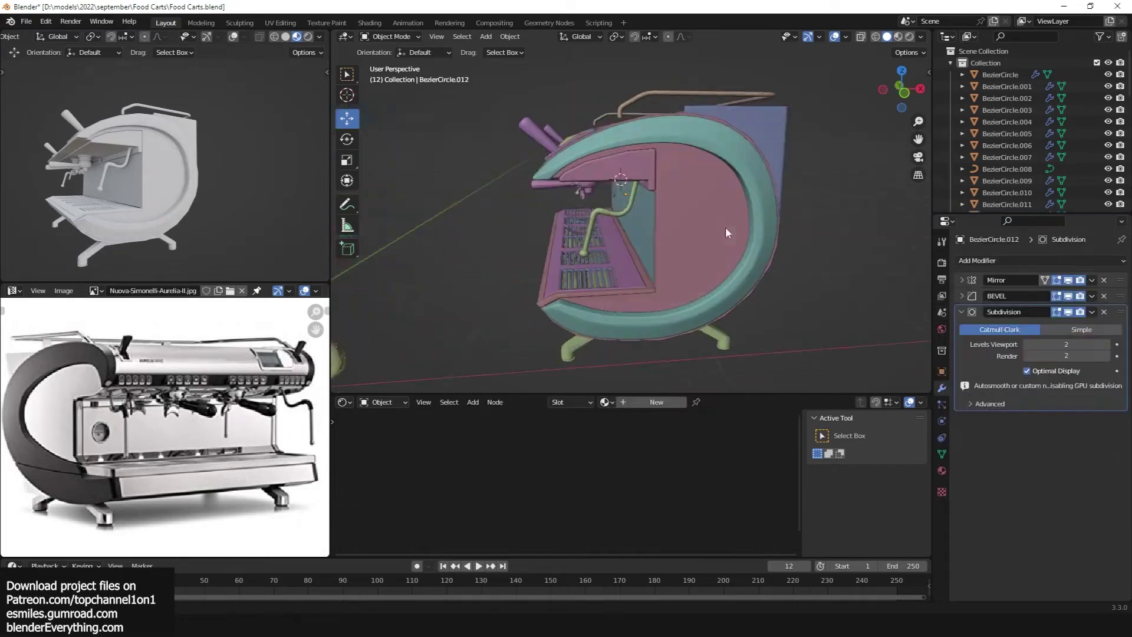
key("Tab")
- Separate a strip along the shell rim into its own object
middle_click_drag(806, 311, 594, 349)
key("period")
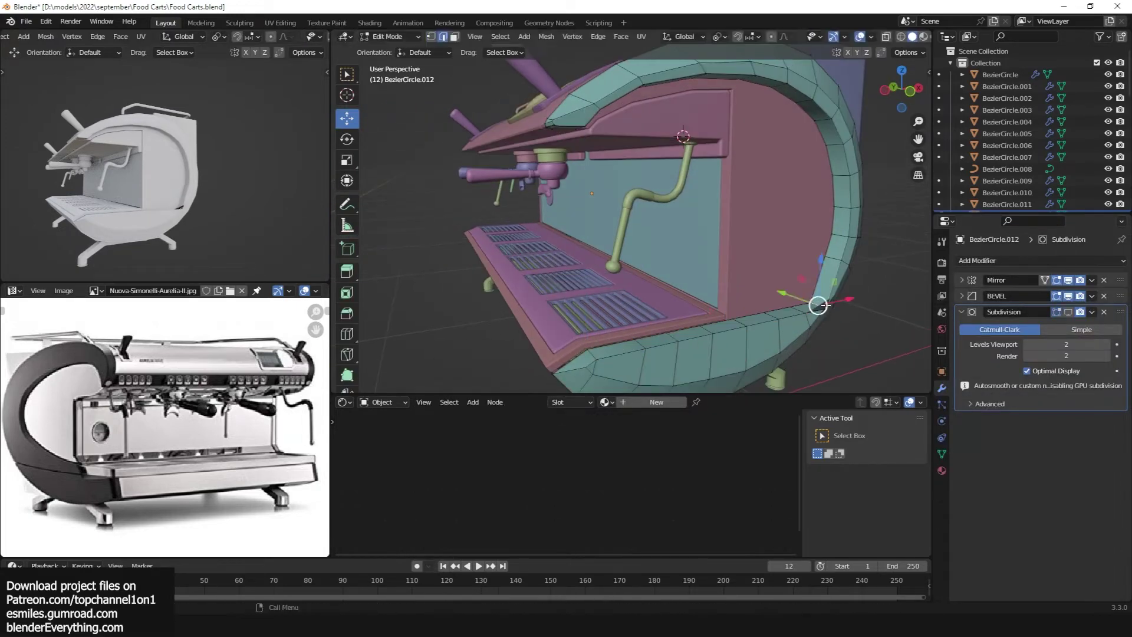
middle_click_drag(818, 304, 753, 310)
left_click(708, 156, "ctrl")
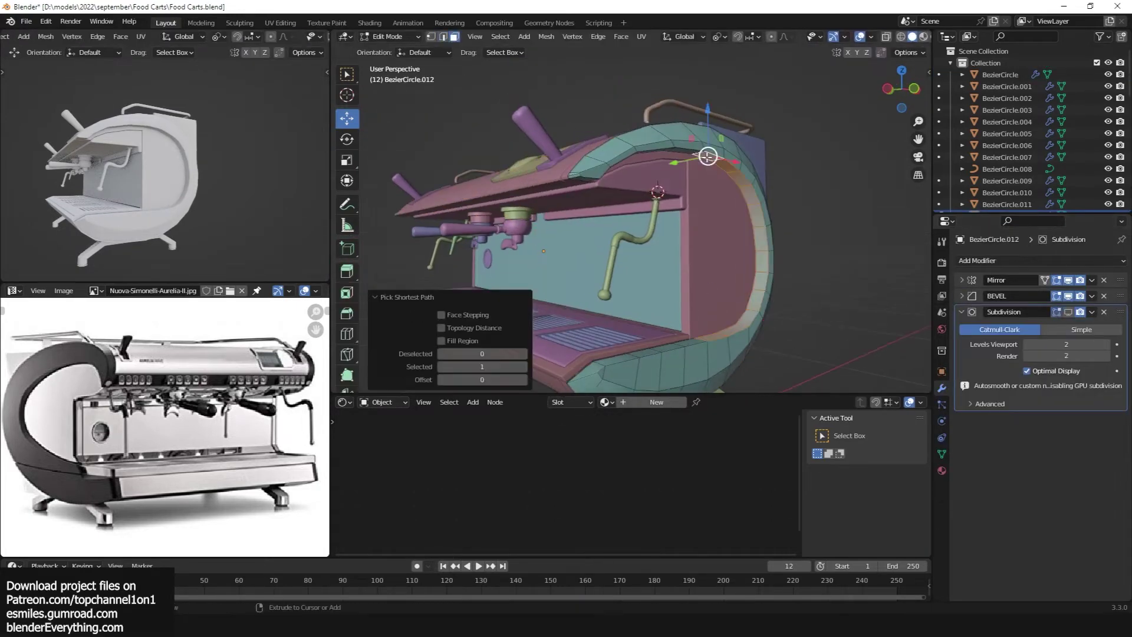
key("p")
left_click(836, 271)
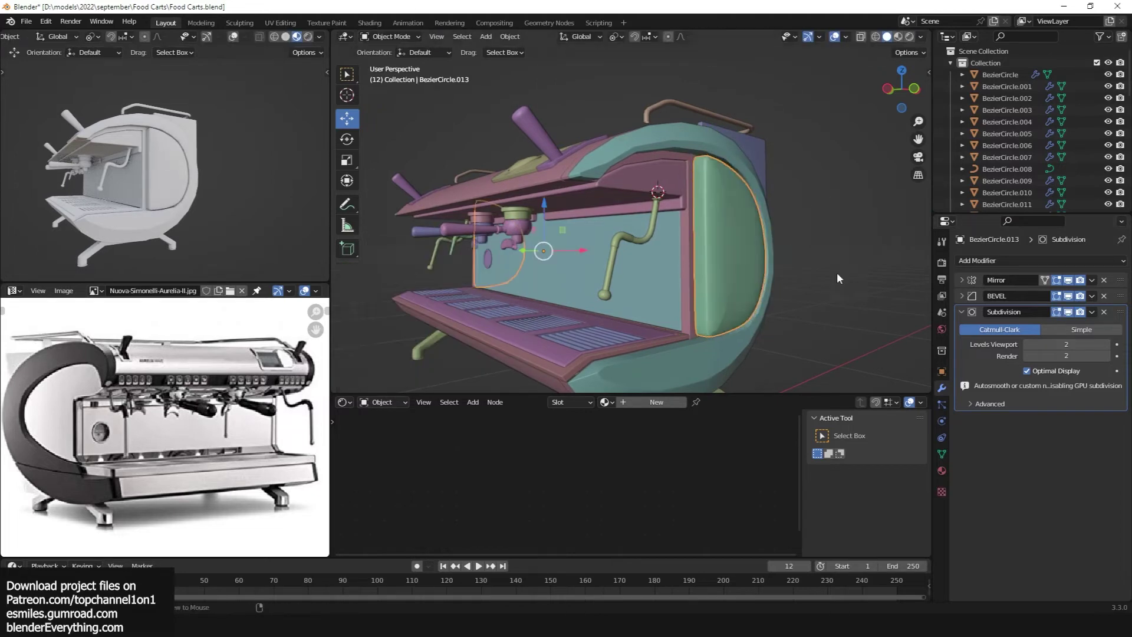
middle_click_drag(836, 272, 683, 289)
key("Tab")
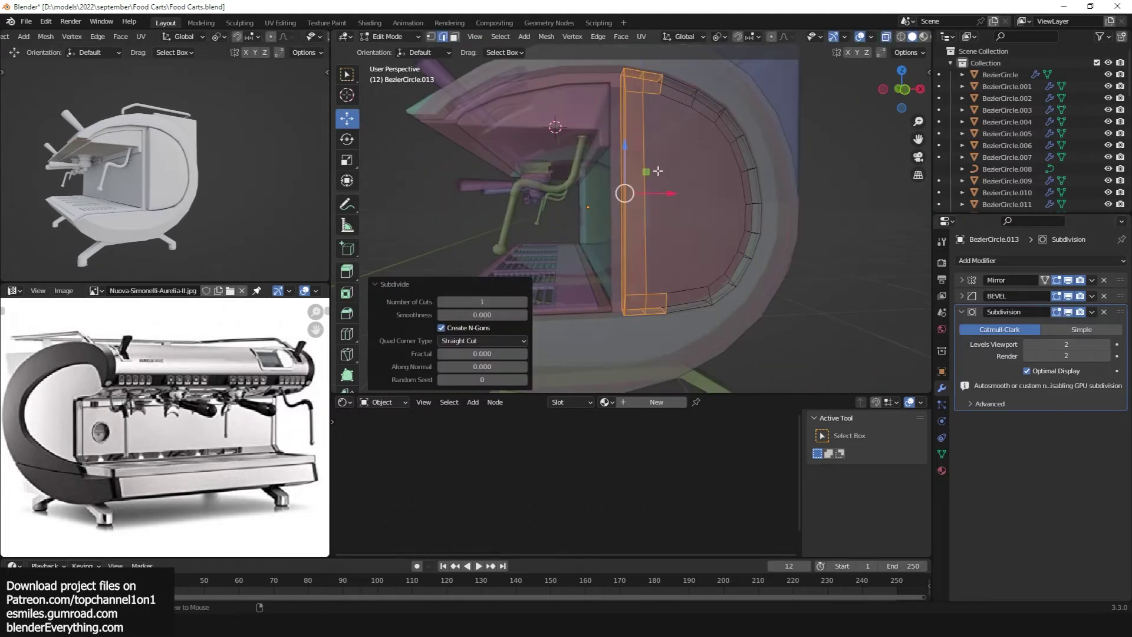
- Save the file and orbit the view onto the portafilters
middle_click_drag(692, 196, 682, 206)
middle_click_drag(229, 195, 245, 182)
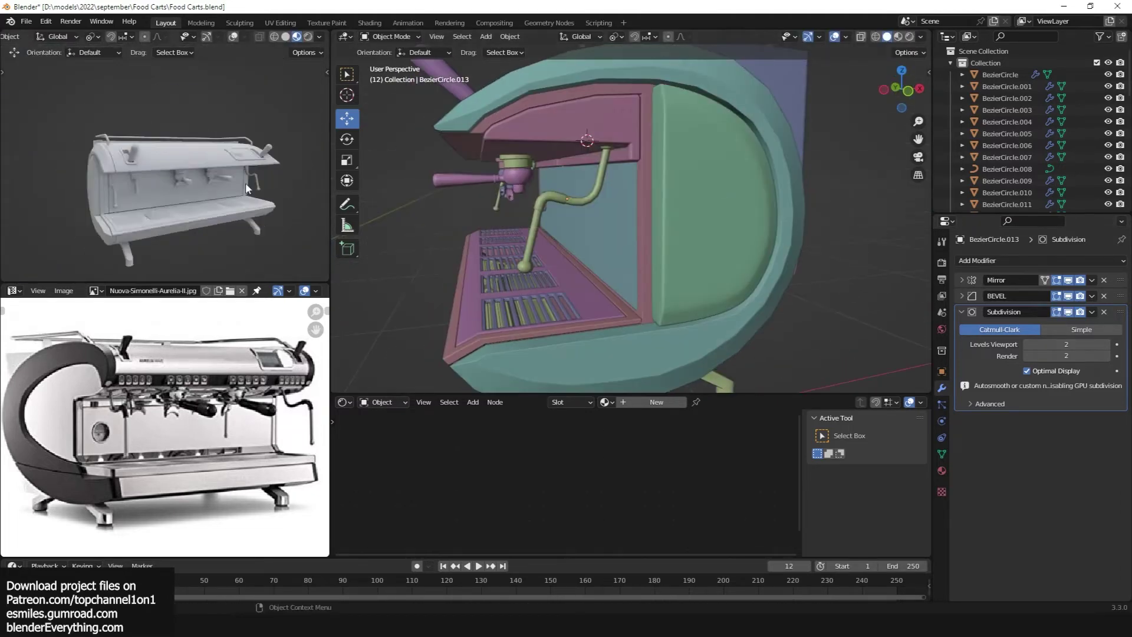
key("ctrl+s")
mouse_move(719, 157)
middle_mouse_down()
mouse_move(565, 189)
mouse_move(611, 192)
middle_mouse_up()
scroll(625, 188, "down", 4)
- Isolate the green strip and slide its edge loops along its length
left_click(667, 188)
key("KP_Divide")
key("Tab")
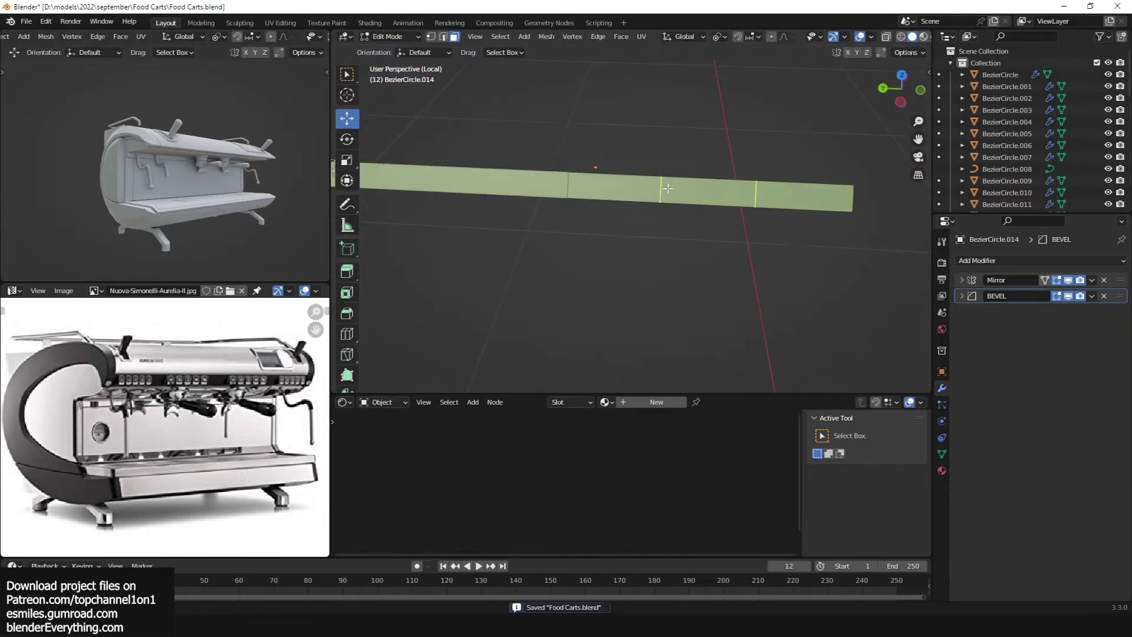
left_click(798, 208)
middle_click_drag(819, 136, 783, 169)
key("g")
key("g")
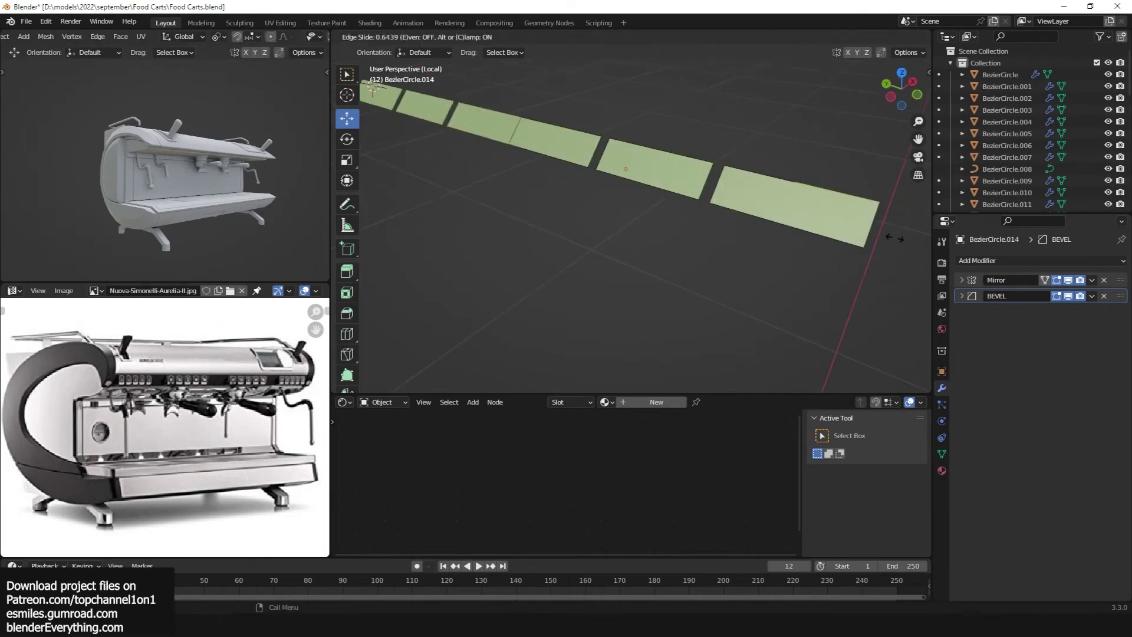
middle_click_drag(880, 212, 766, 247)
- Inset the plate's face and extrude it into a groove
key("Tab")
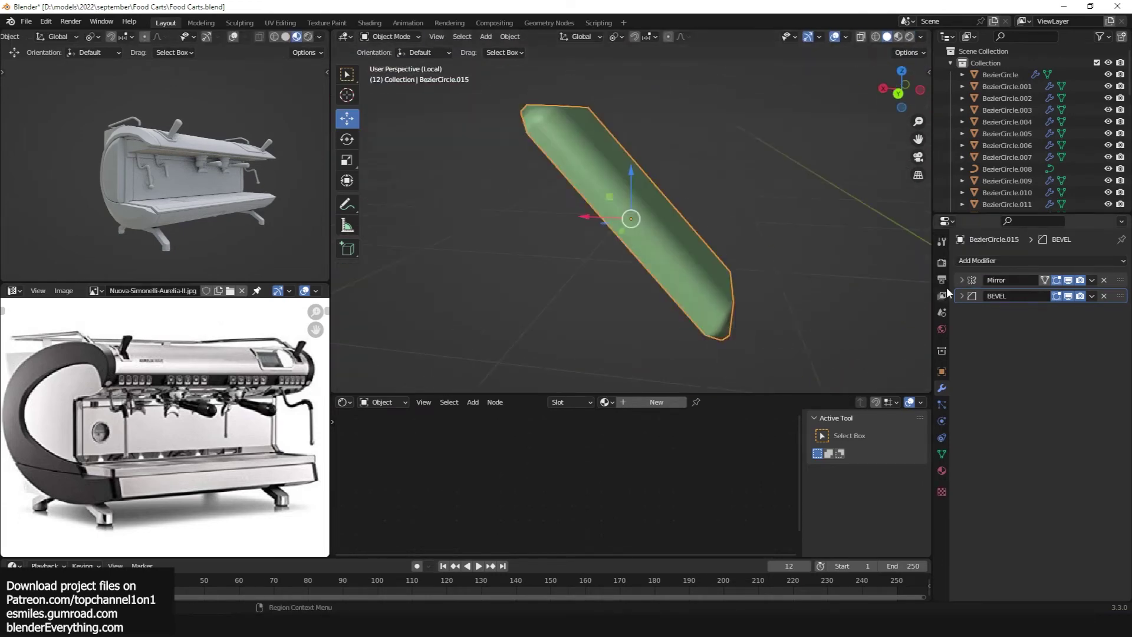
left_click(962, 295)
key("i")
left_click(784, 137)
key("e")
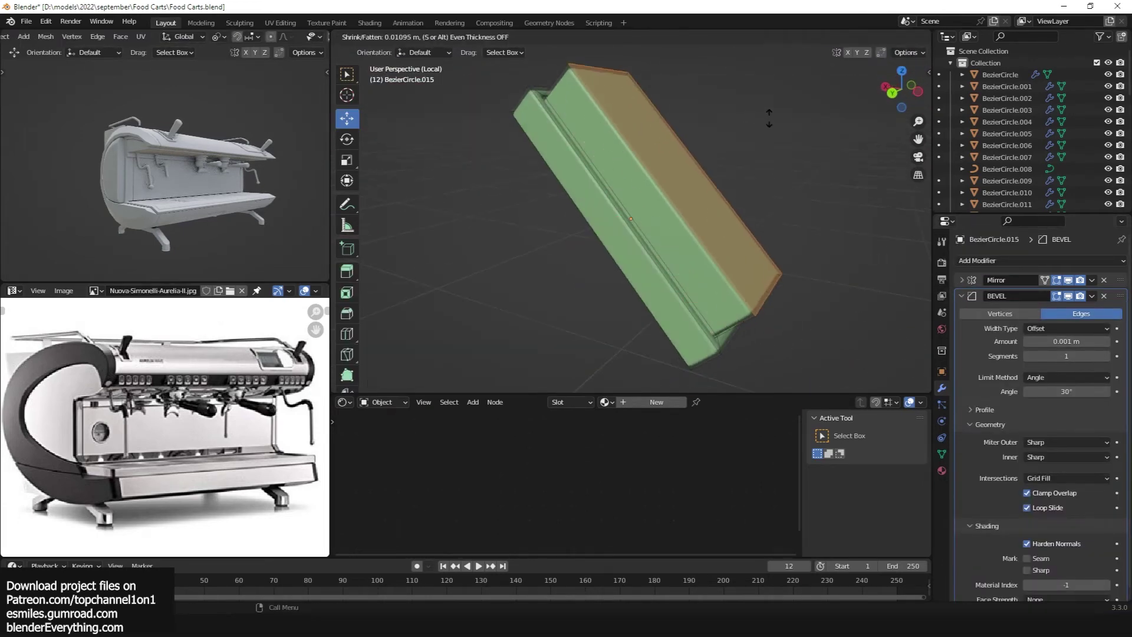
left_click(779, 112)
- Rotate the grooved part in front view, merge vertices by distance, and save
key("KP_1")
key("g")
left_click(772, 163)
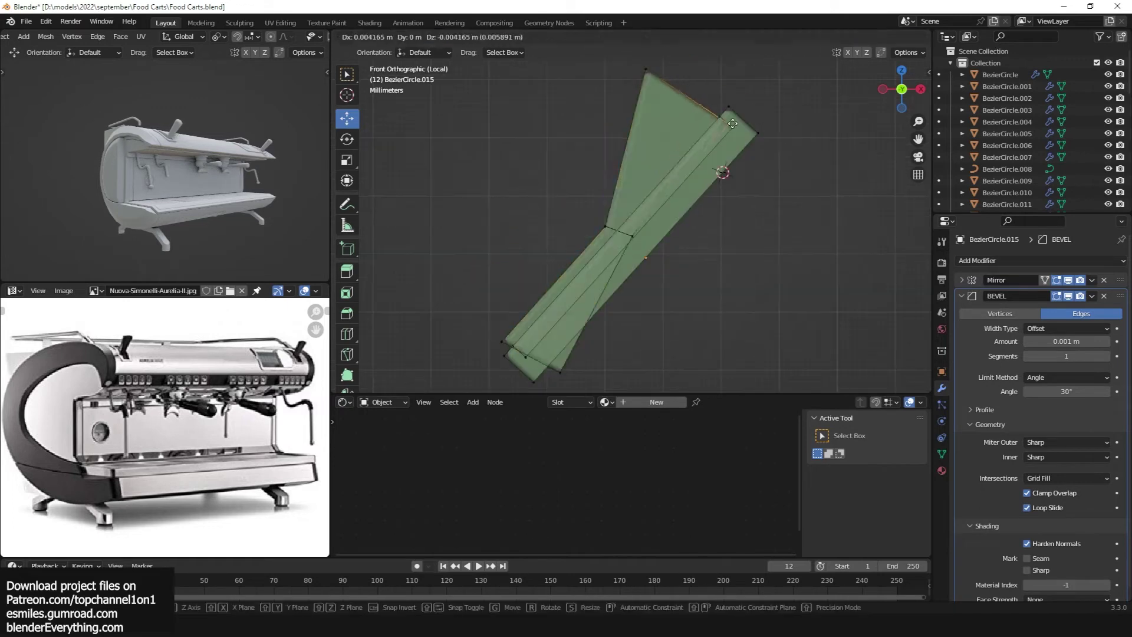
mouse_move(737, 189)
middle_mouse_down()
mouse_move(618, 159)
mouse_move(794, 311)
mouse_move(760, 154)
mouse_move(669, 211)
middle_mouse_up()
key("a")
key("m")
left_click(618, 163)
key("Tab")
key("ctrl+s")
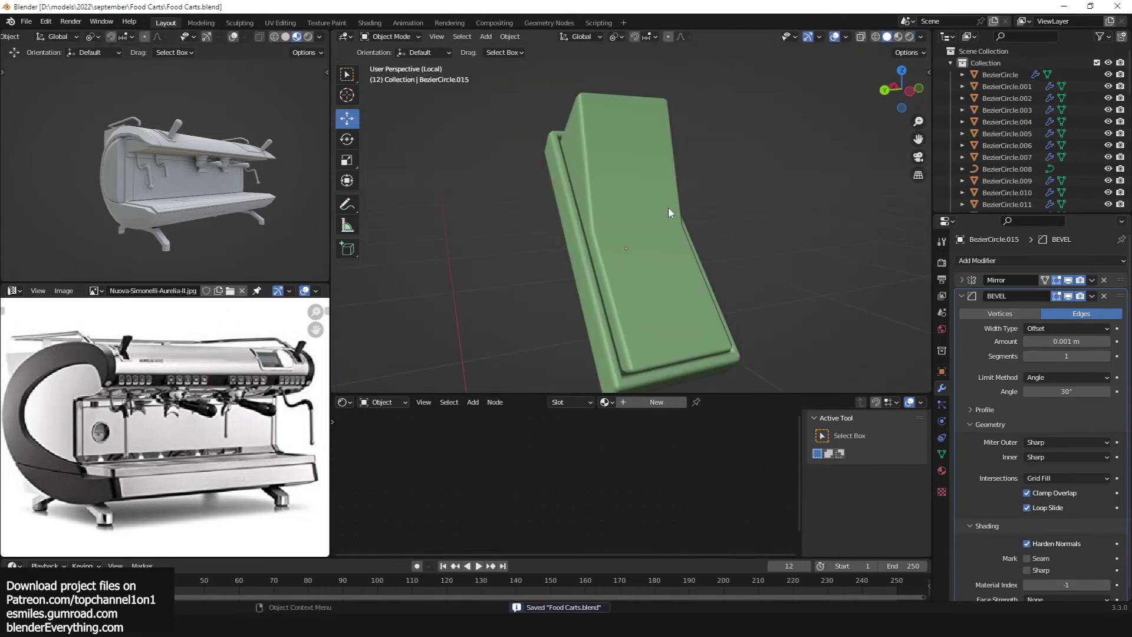
- Inset and scale the plate's end face to taper it, then leave isolation
left_click(766, 321)
mouse_move(766, 322)
middle_mouse_down()
mouse_move(800, 253)
mouse_move(645, 303)
mouse_move(683, 281)
middle_mouse_up()
scroll(646, 303, "up", 3)
key("g")
key("g")
left_click(593, 295)
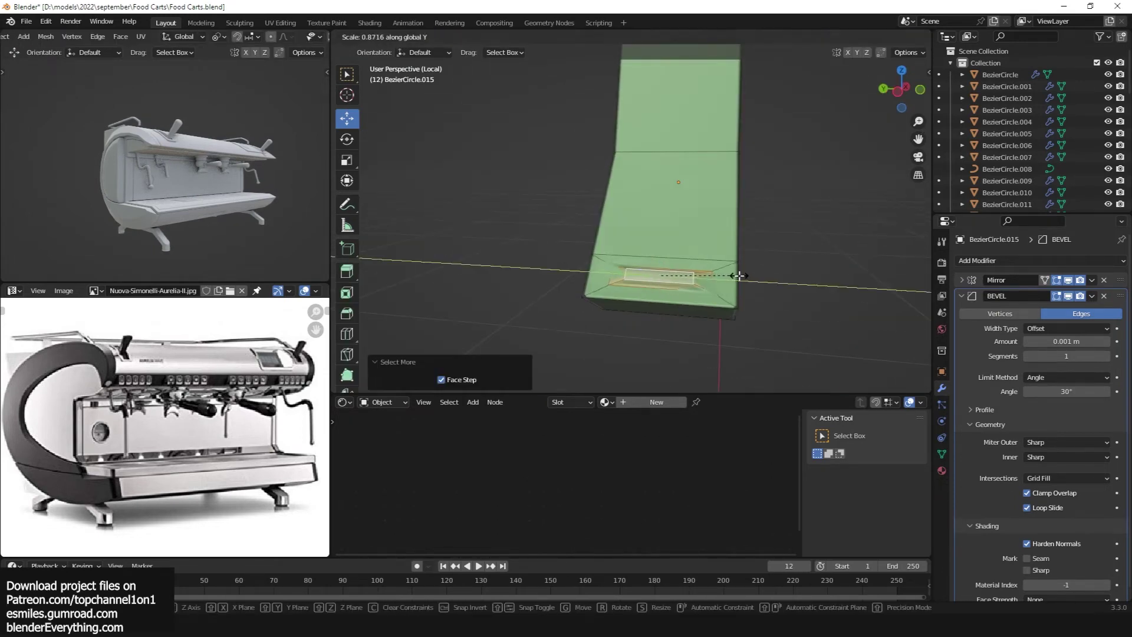
left_click(792, 195)
key("Tab")
key("KP_Divide")
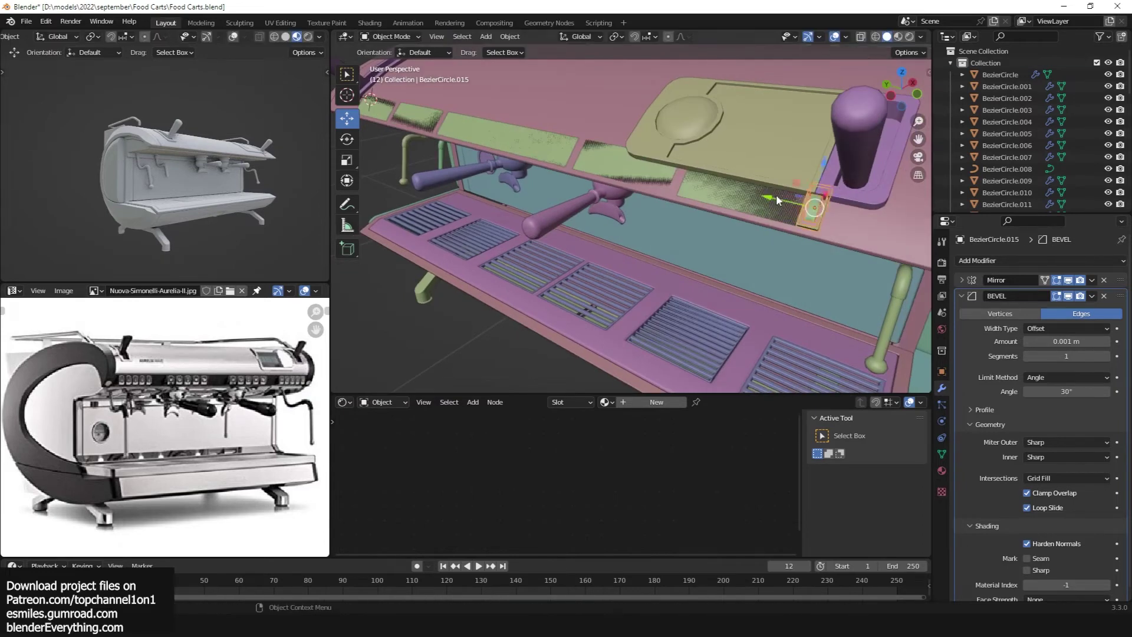
- Reposition the part and isolate the green tray insert for editing
key("g")
left_click(610, 169)
key("KP_Divide")
key("Tab")
middle_click_drag(610, 168, 743, 250)
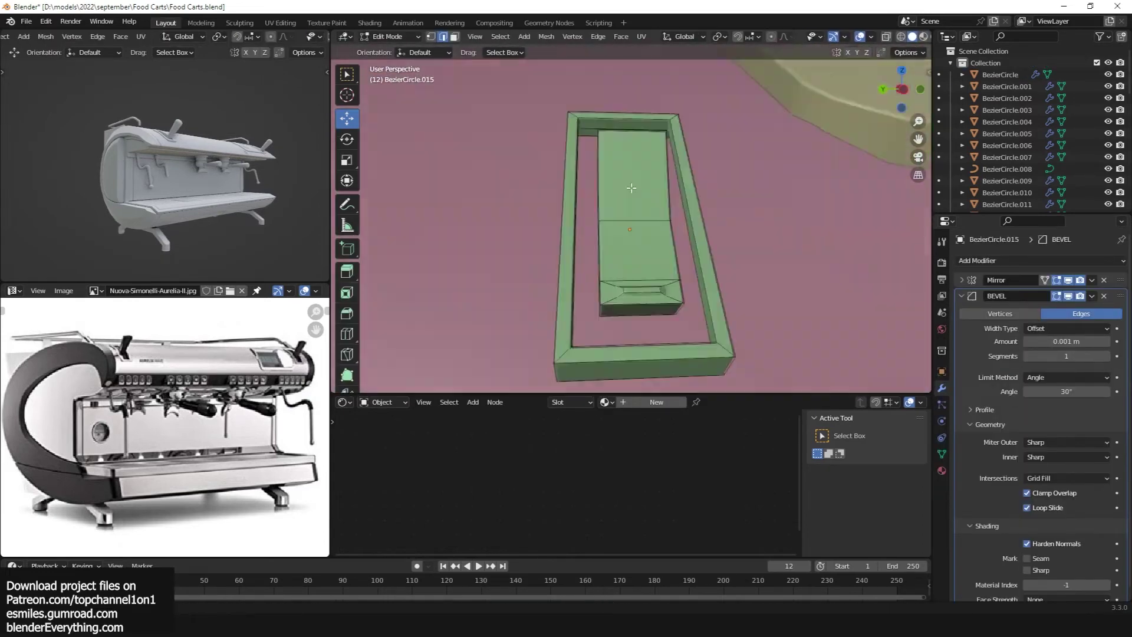
key("Tab")
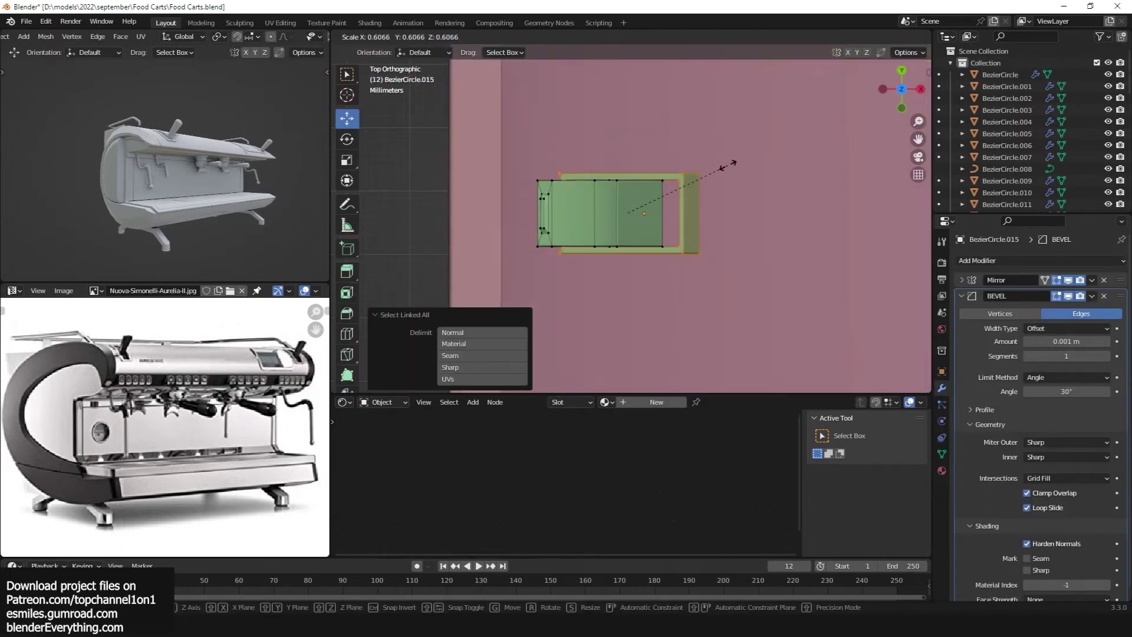
mouse_move(666, 123)
middle_mouse_down()
mouse_move(742, 255)
mouse_move(670, 275)
middle_mouse_up()
scroll(670, 275, "up", 6)
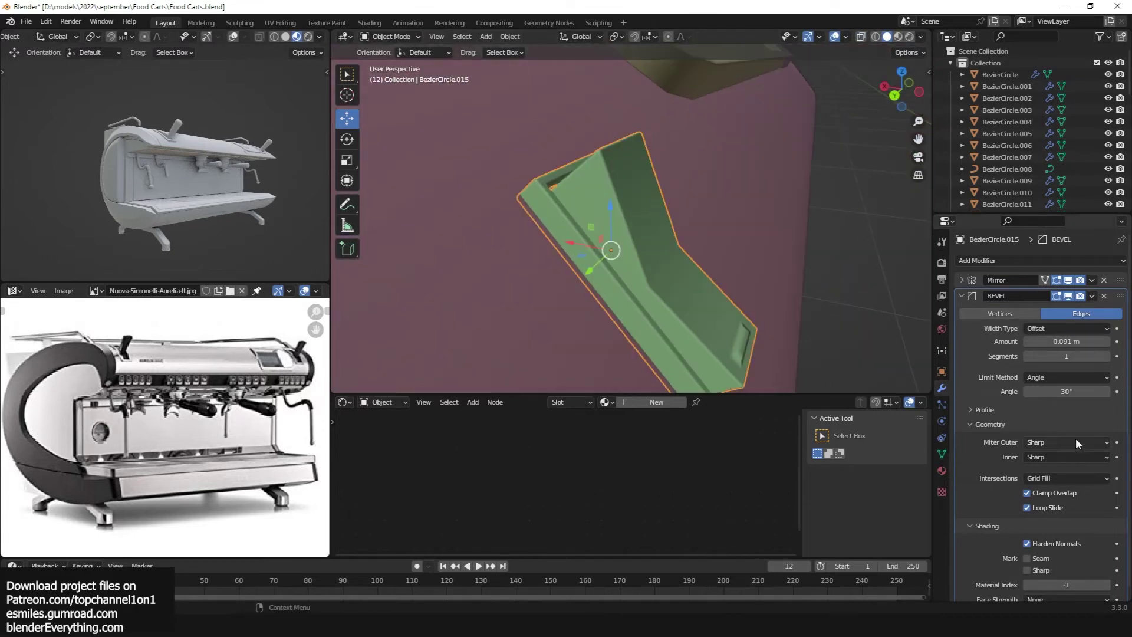
- Set the Bevel Limit Method to Weight and assign bevel weights to the tray's edges
left_click(1068, 378)
left_click(1061, 391)
key("Tab")
key("ctrl+e")
left_click(672, 348)
left_click(678, 258)
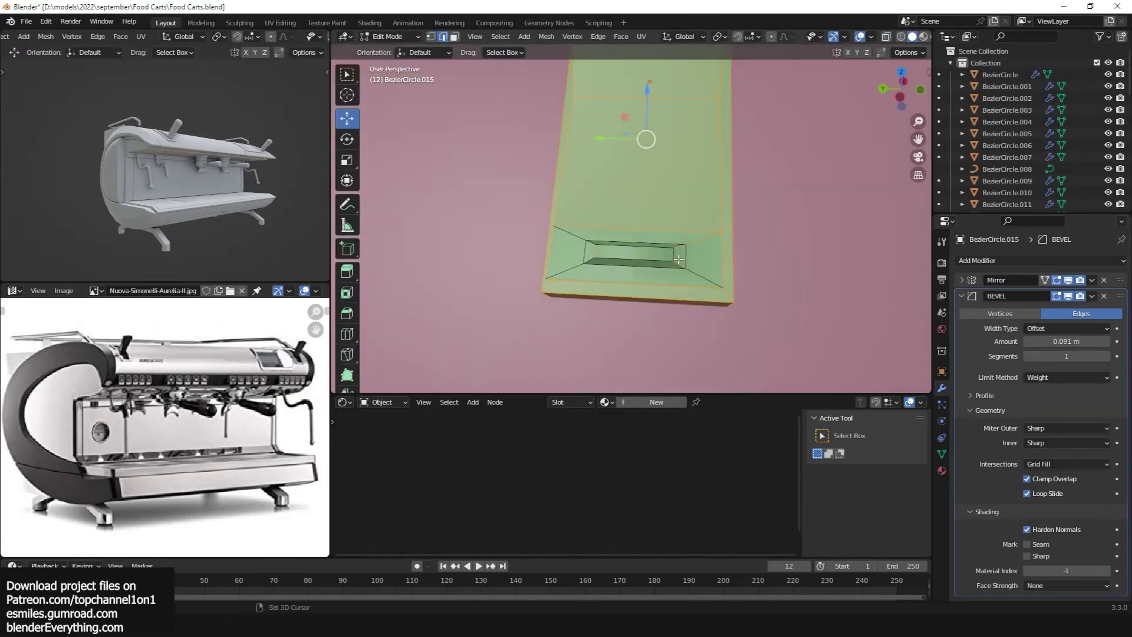
mouse_move(678, 259)
middle_mouse_down()
mouse_move(678, 286)
mouse_move(983, 345)
middle_mouse_up()
key("Tab")
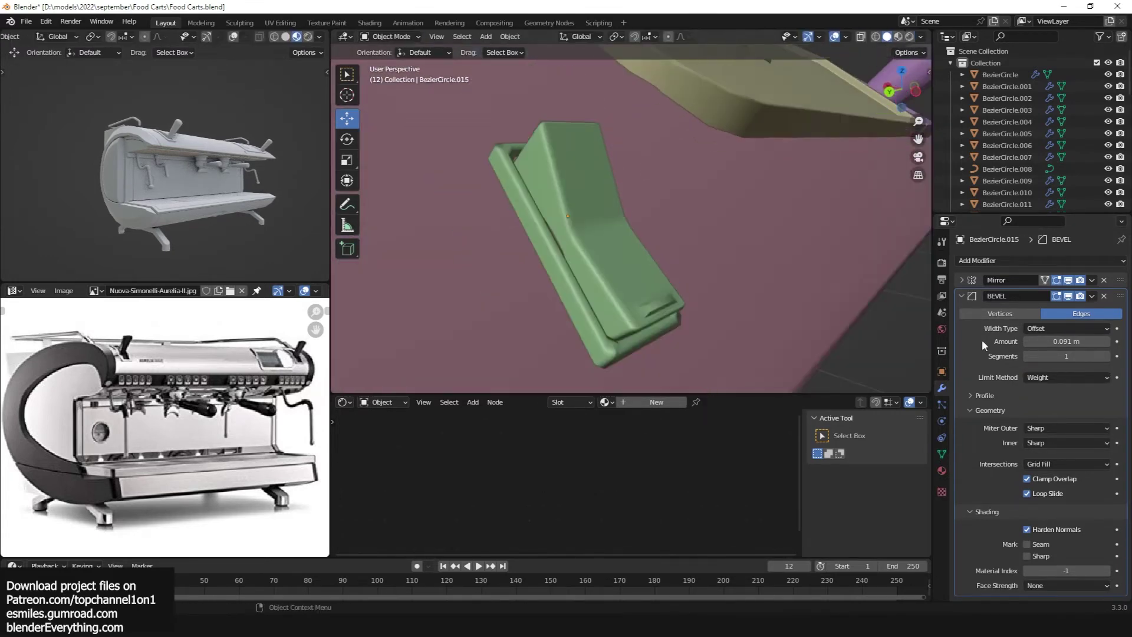
- Lower the Bevel Amount to 0.002 m
left_click_drag(984, 345, 967, 345)
scroll(683, 241, "down", 5)
scroll(683, 241, "up", 4)
key("Tab")
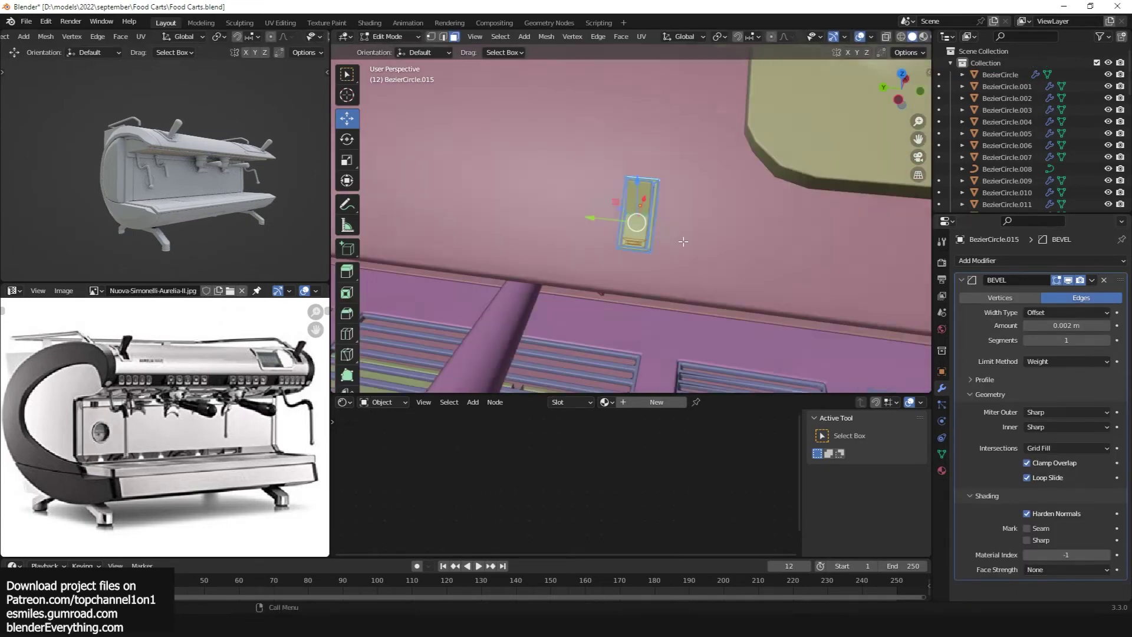
key("Tab")
middle_click_drag(683, 242, 719, 247)
- Duplicate the green button block along the machine's front and save
key("shift+d")
right_click(719, 247)
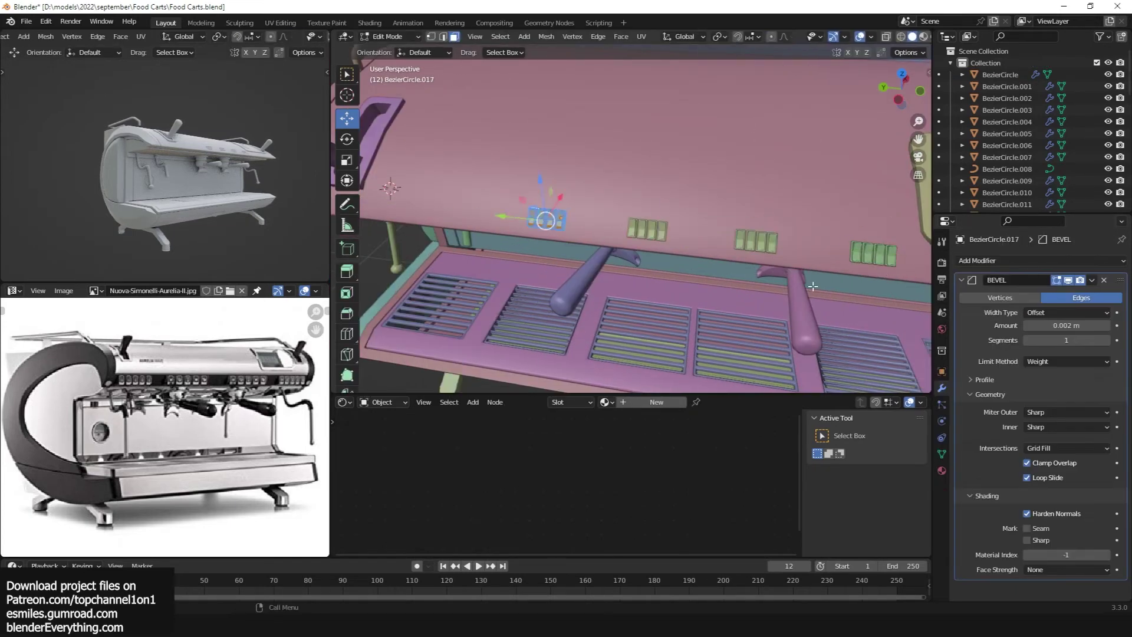
key("Tab")
scroll(813, 286, "down", 5)
key("ctrl+s")
middle_click_drag(224, 195, 244, 218)
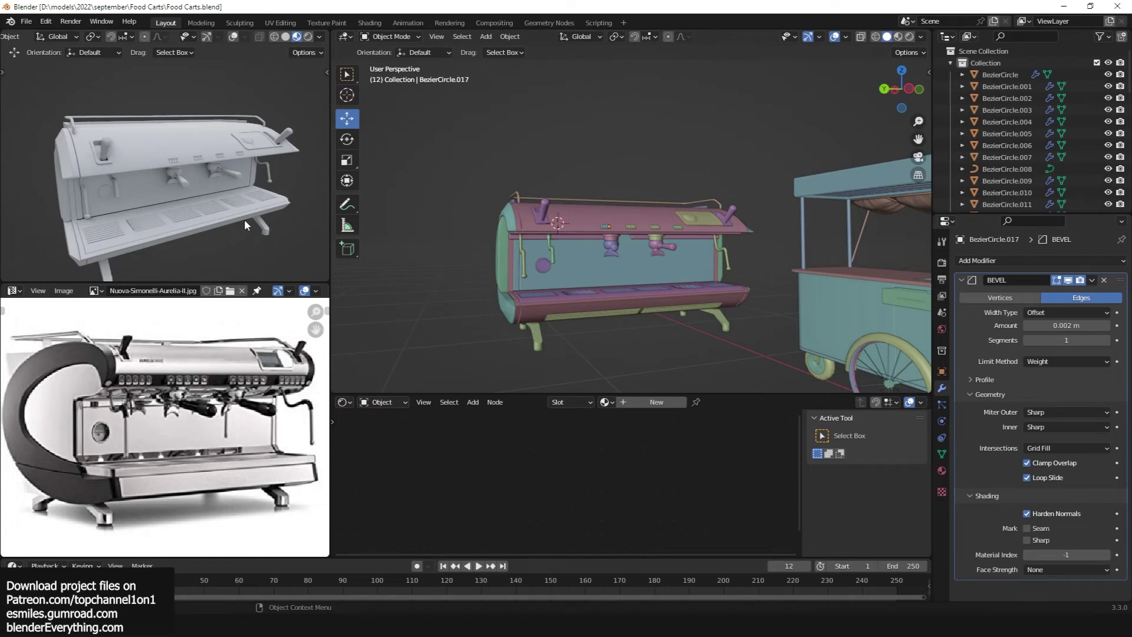
- Add a circle, extrude it up into a cup, add level-2 Subdivision and shade smooth
key("shift+a")
key("Tab")
key("e")
left_click(791, 161)
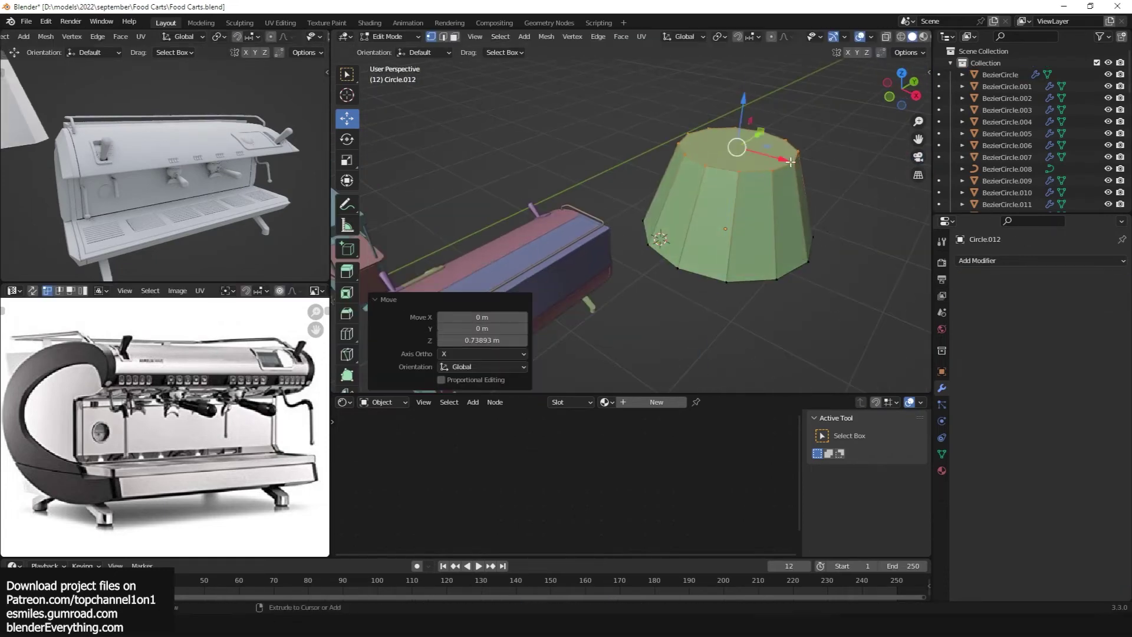
key("Tab")
key("ctrl+2")
right_click(713, 141)
left_click(713, 152)
- Add a lower edge loop and bevel the vertices where the handle will go
key("Tab")
key("ctrl+r")
left_click(767, 169)
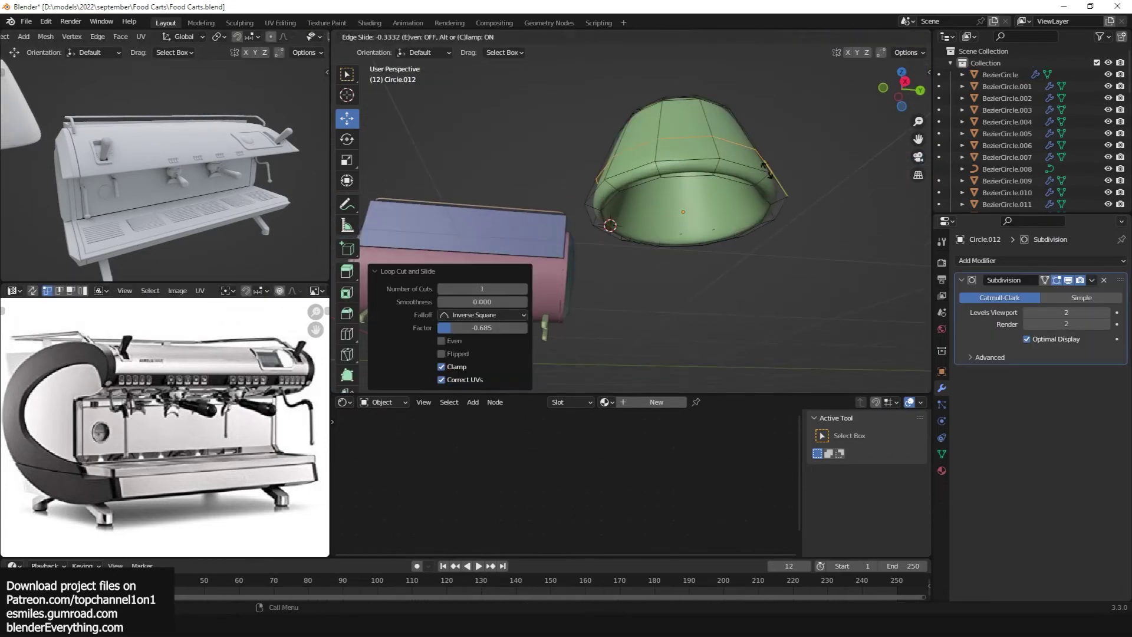
middle_click_drag(765, 170, 731, 224)
key("ctrl+r")
left_click(739, 254)
left_click(741, 202)
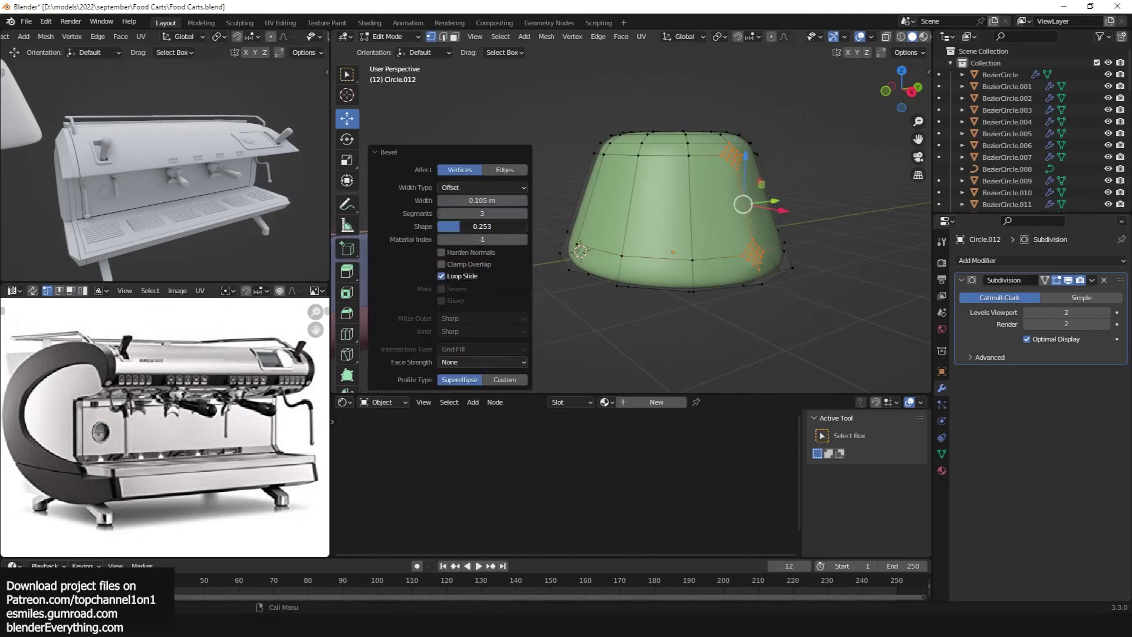
key("3")
scroll(767, 195, "up", 2)
mouse_move(826, 177)
middle_mouse_down()
mouse_move(798, 179)
mouse_move(724, 139)
middle_mouse_up()
left_click_drag(724, 139, 727, 136)
- Extrude and flatten the cup's handle in front view
key("KP_1")
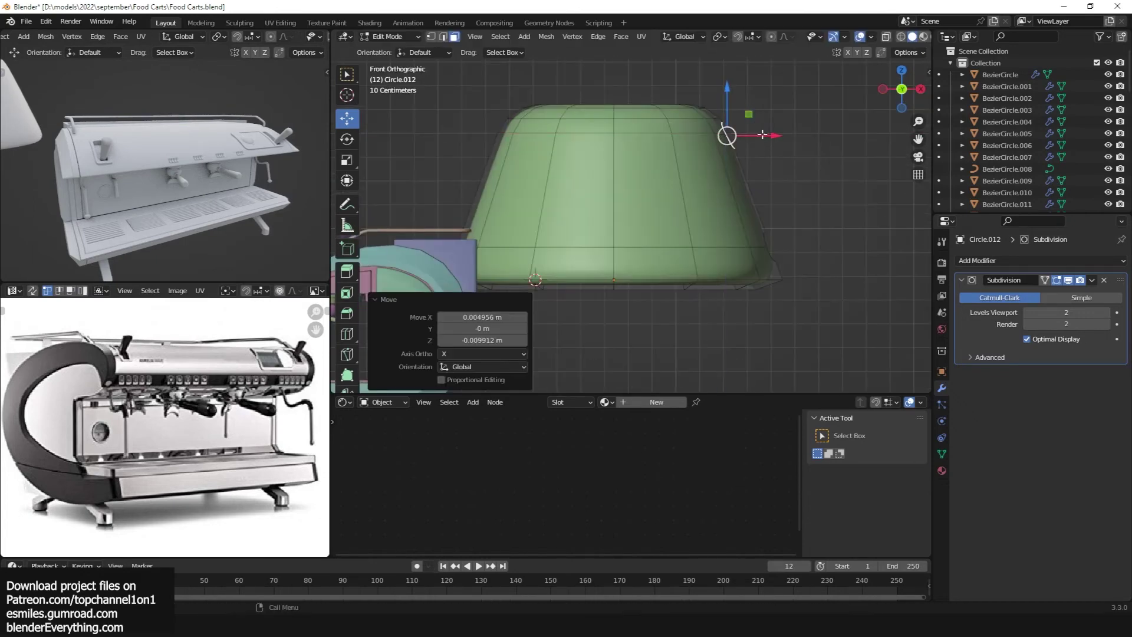
scroll(830, 234, "up", 3)
middle_click_drag(802, 194, 767, 212)
left_click(761, 206, "alt")
key("KP_1")
scroll(778, 214, "up", 2)
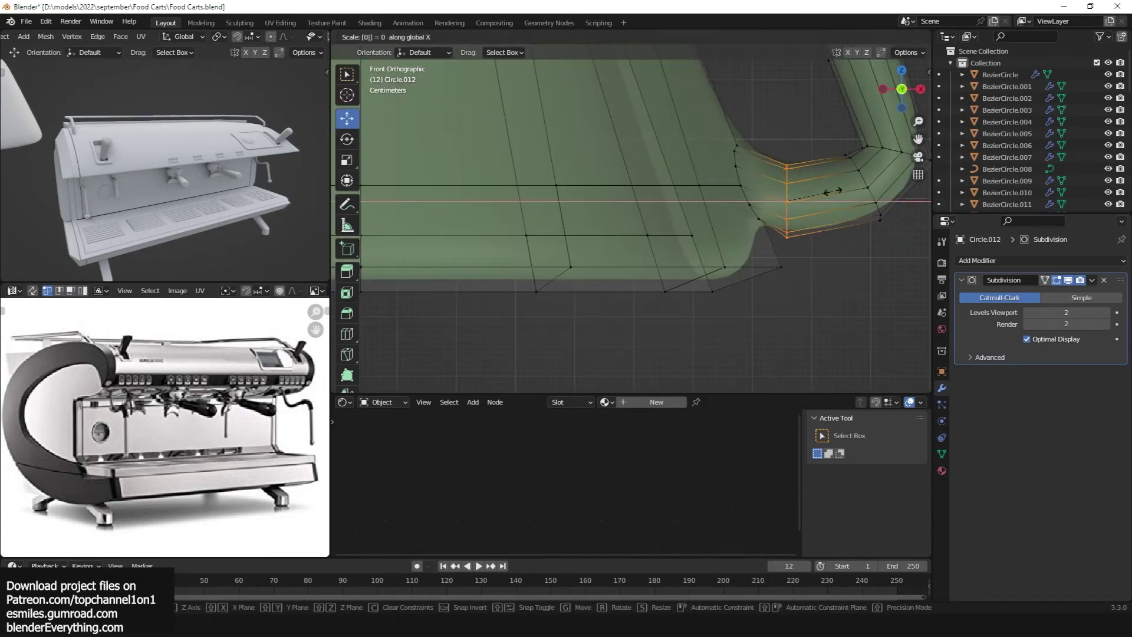
key("1")
left_click(796, 186)
key("Tab")
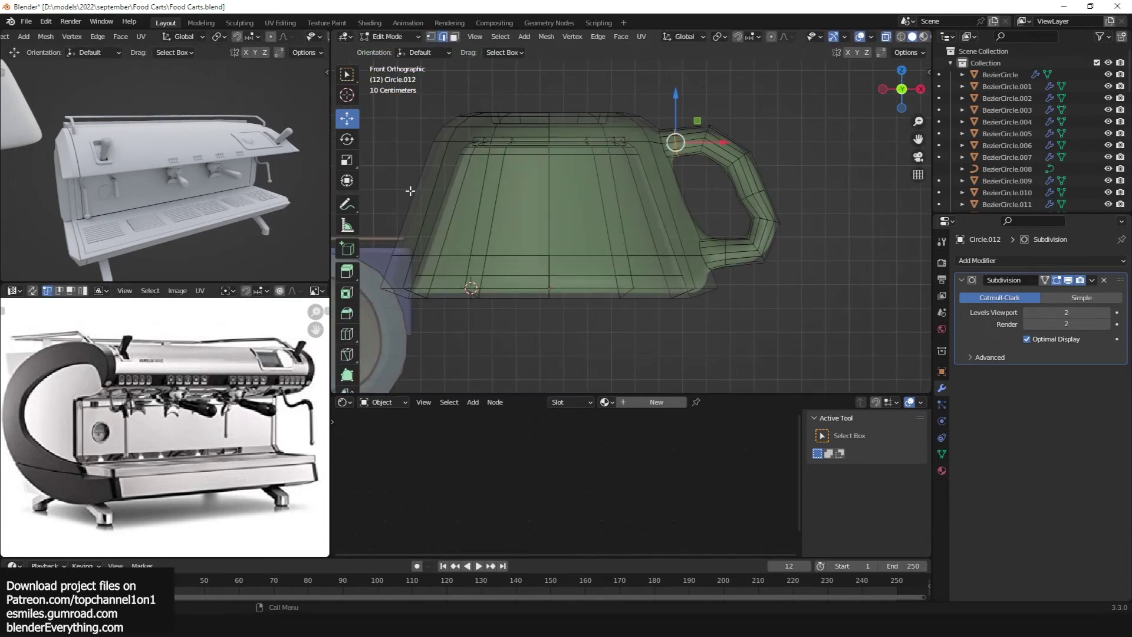
- Snap the cup to the 3D cursor, scale it down and rotate it 212°
scroll(668, 285, "down", 3)
key("shift+s")
key("KP_7")
key("s")
left_click(567, 223)
type("r212")
key("Return")
scroll(762, 183, "up", 4)
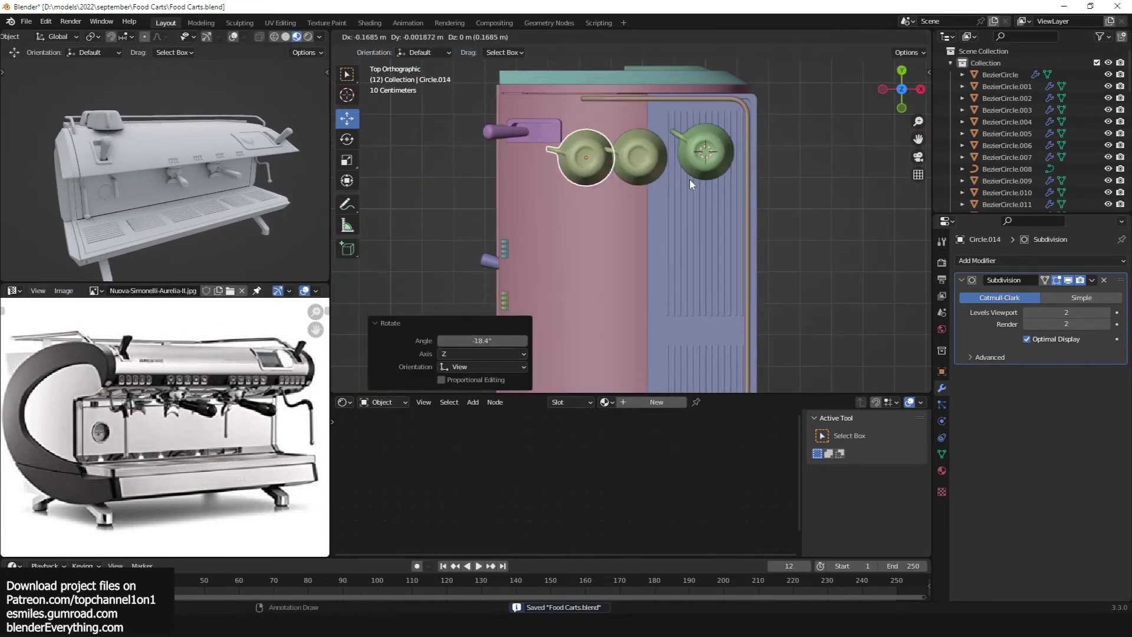
- Arrange cup copies up to Circle.023 across the top tray in top view, then save
middle_click_drag(635, 136, 675, 176)
key("KP_7")
left_click(734, 137)
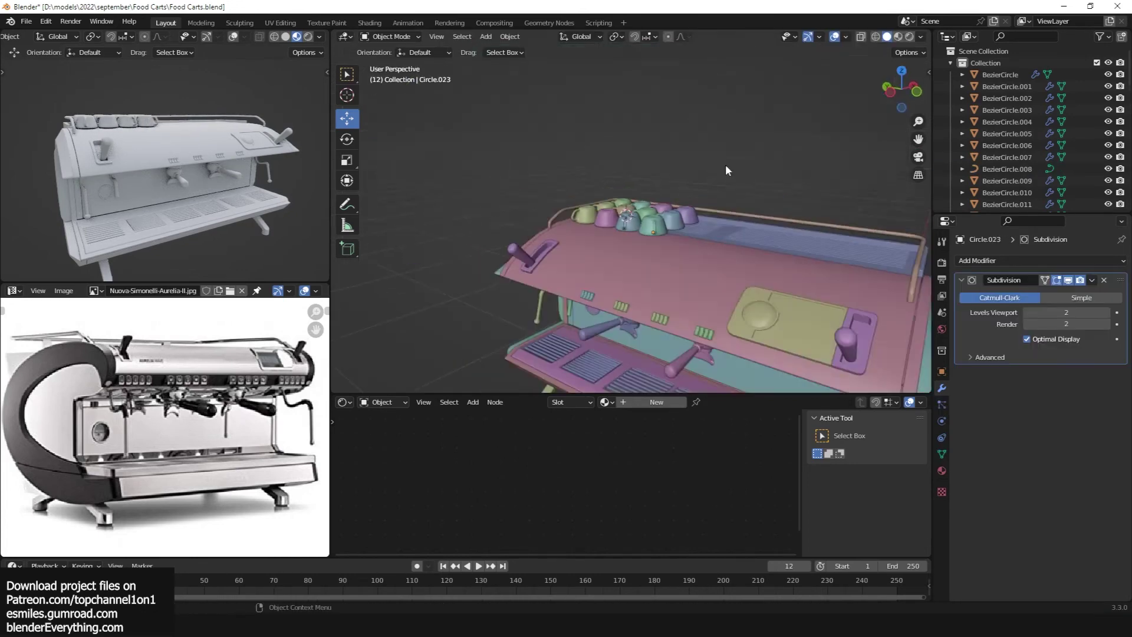
key("ctrl+s")
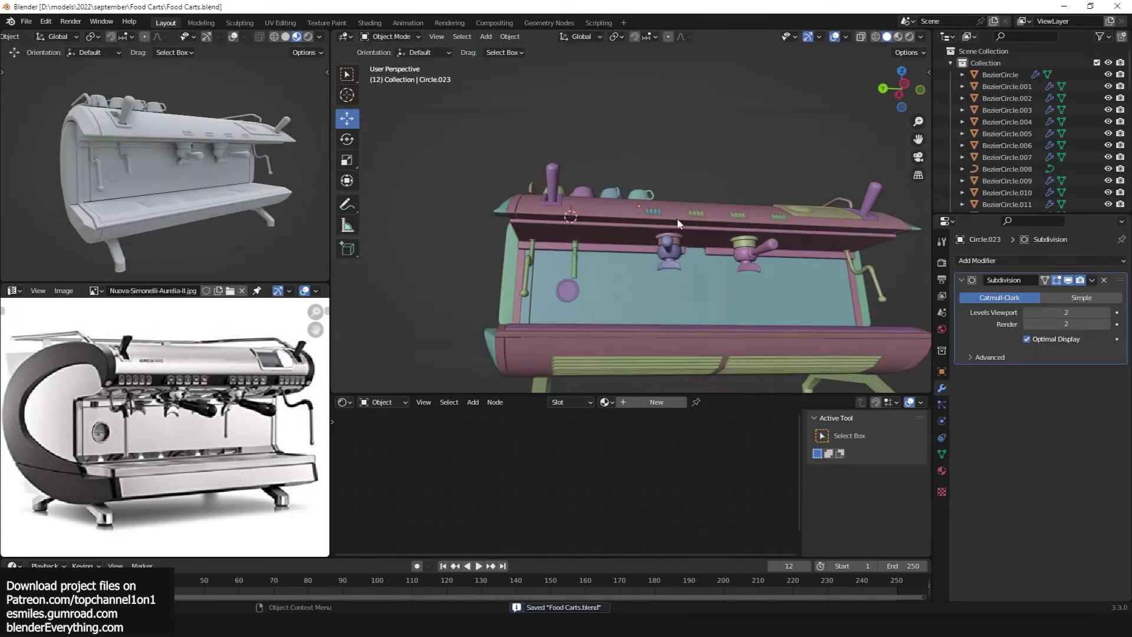
- Box-select all espresso machine parts and move them into a new collection
scroll(578, 174, "down", 5)
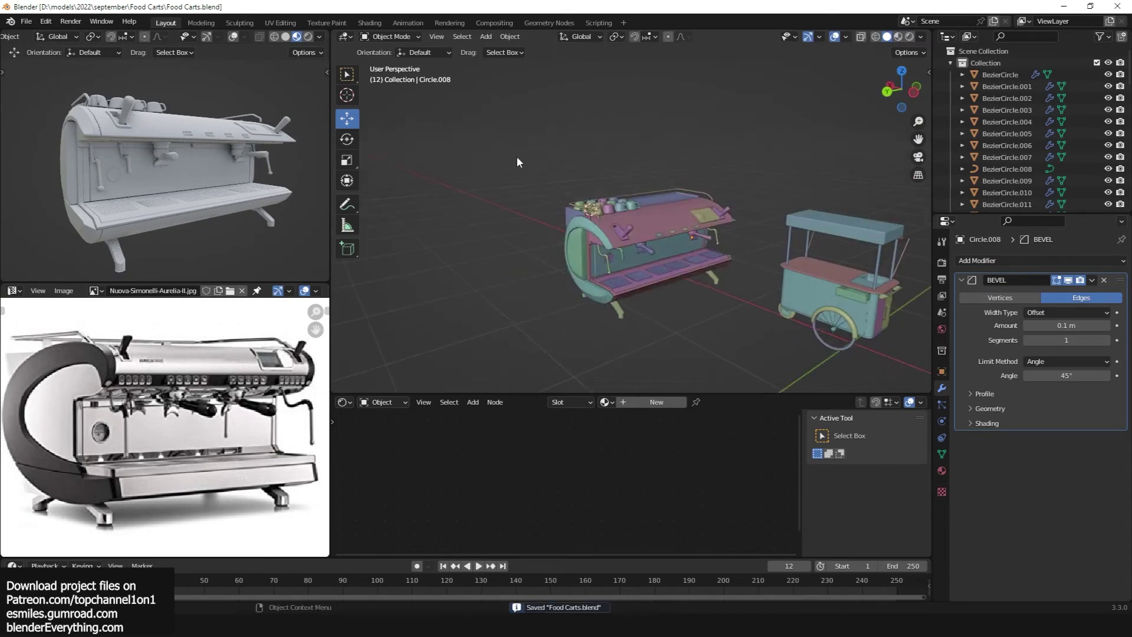
left_click_drag(516, 156, 749, 267)
key("m")
left_click(684, 260)
key("KP_7")
key("r")
key("z")
left_click(610, 320)
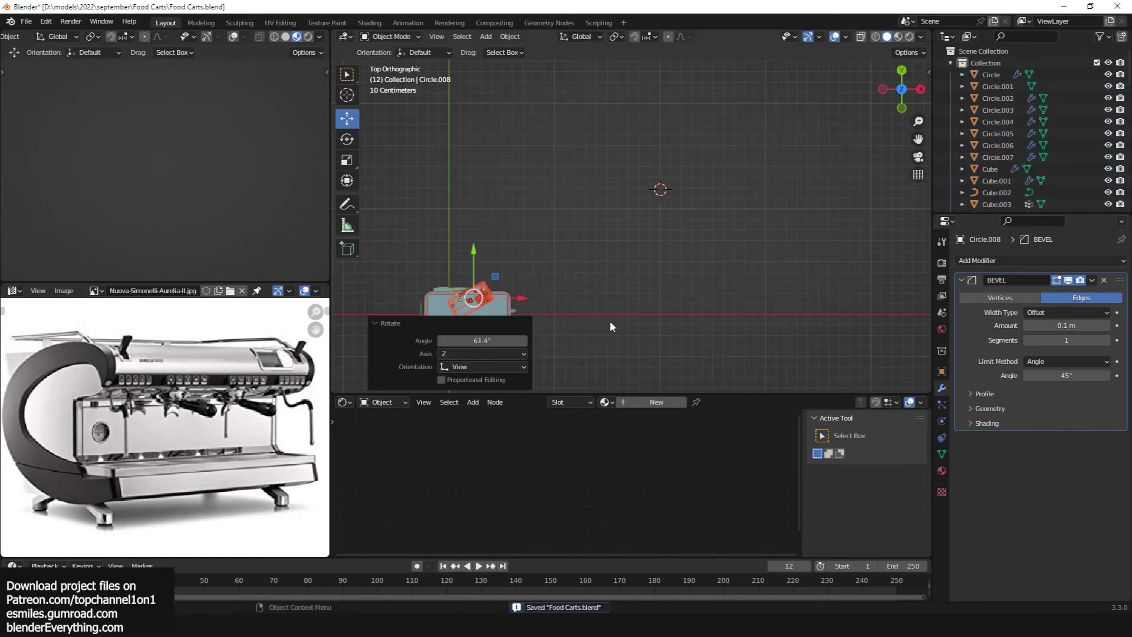
- Rotate the machine -183° on Z, scale it 1.111 and move it beside the food cart
scroll(679, 265, "up", 5)
key("KP_1")
key("KP_7")
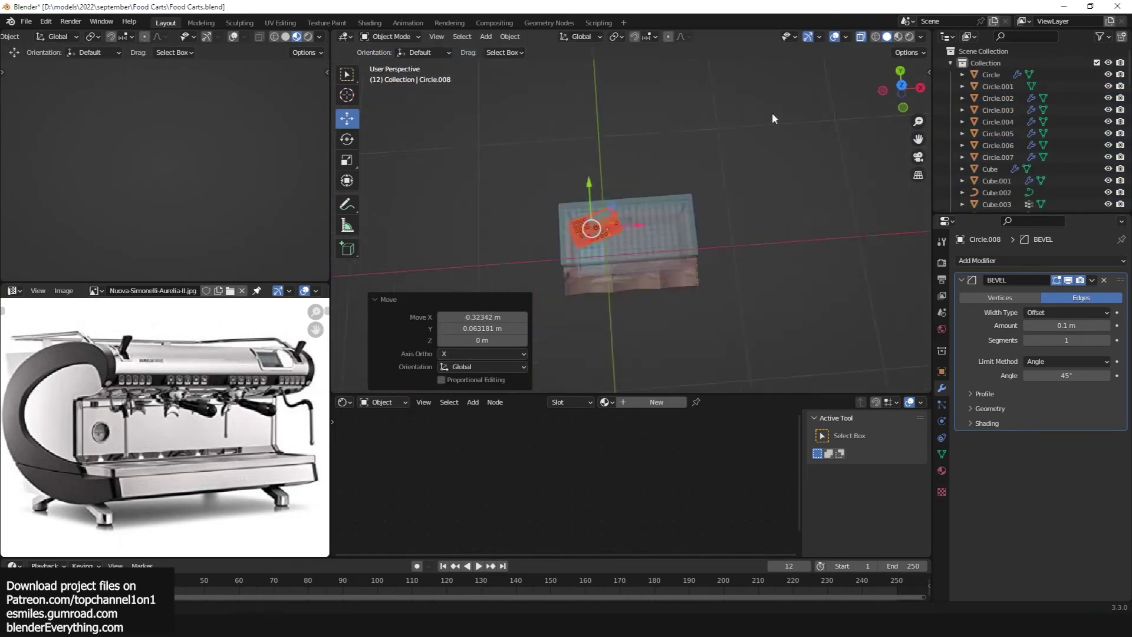
key("KP_1")
key("s")
key("Return")
key("g")
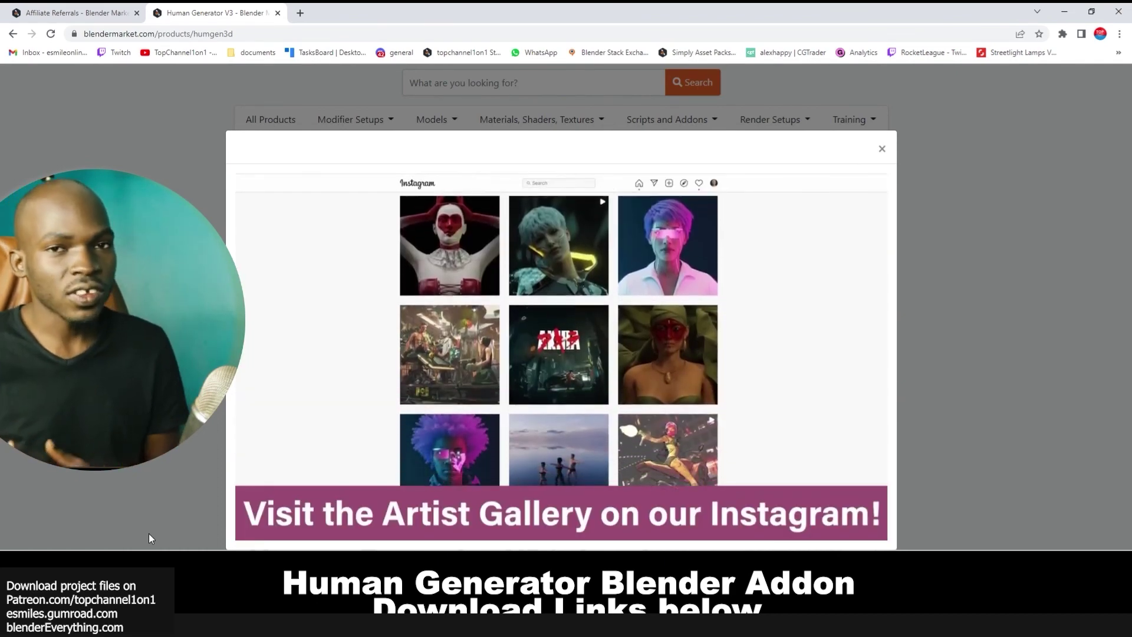
- Dismiss the Instagram gallery promo and scroll to the Human Generator V3 feature summary
left_click(978, 359)
scroll(977, 359, "down", 5)
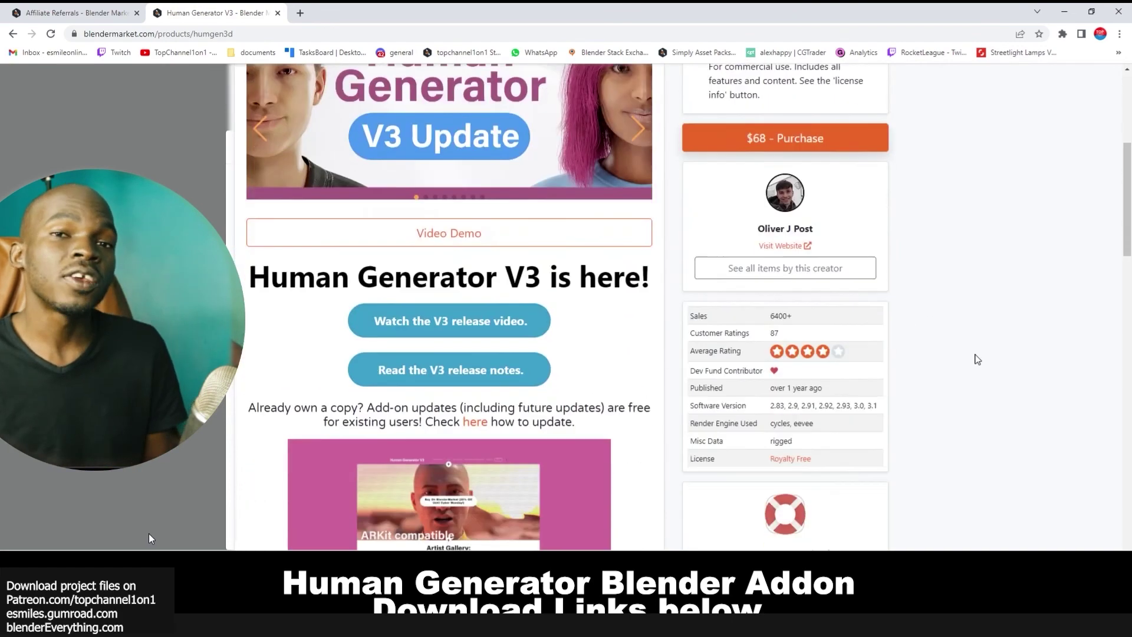
scroll(977, 359, "down", 5)
scroll(977, 359, "down", 5)
scroll(977, 359, "down", 2)
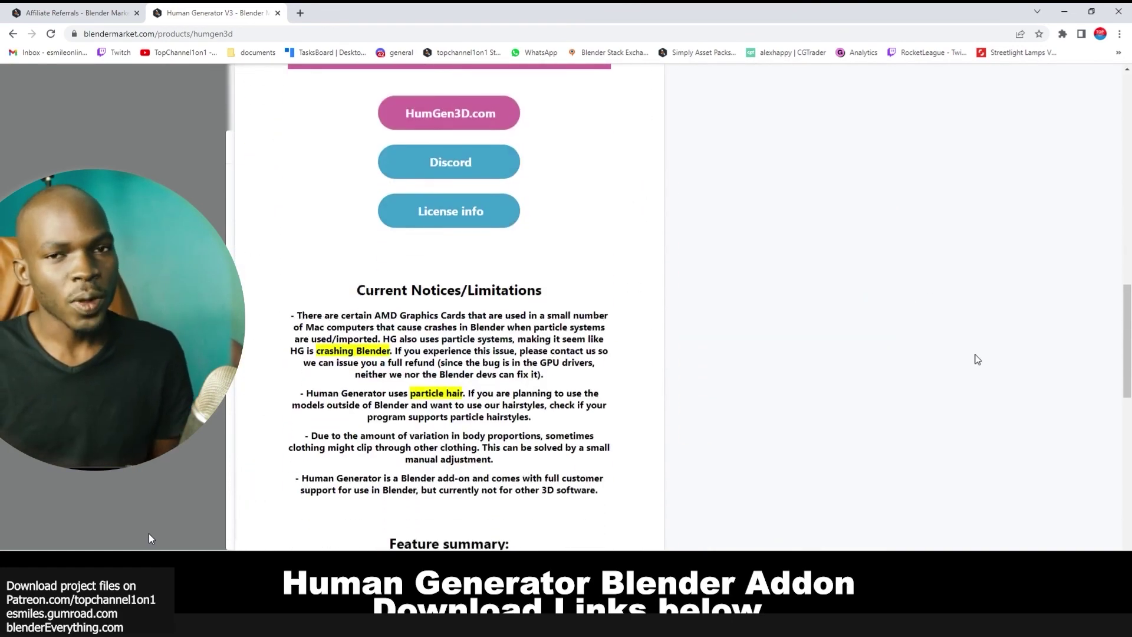
scroll(977, 359, "down", 4)
scroll(977, 359, "down", 3)
scroll(977, 359, "down", 2)
scroll(977, 359, "down", 3)
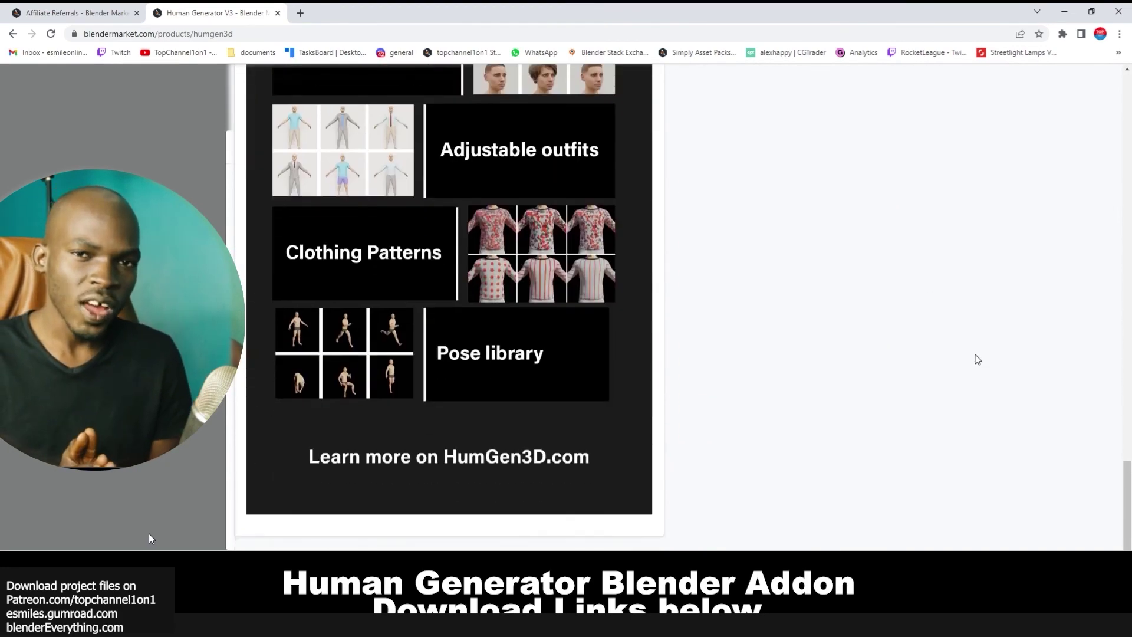
scroll(977, 359, "down", 2)
scroll(978, 359, "up", 4)
scroll(977, 359, "up", 4)
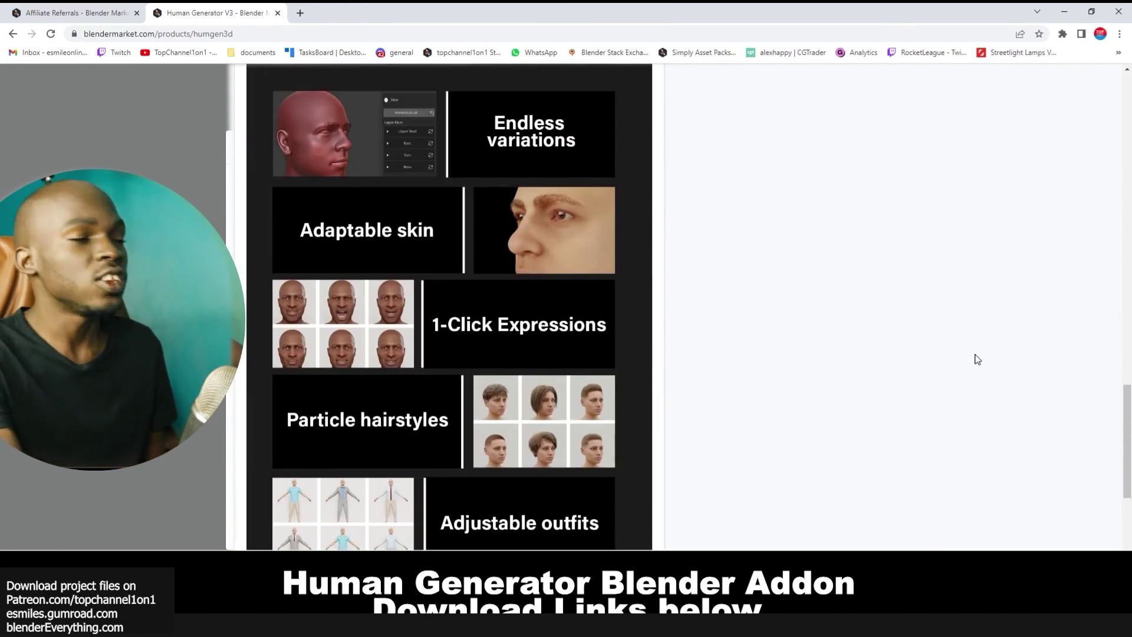
scroll(977, 359, "up", 3)
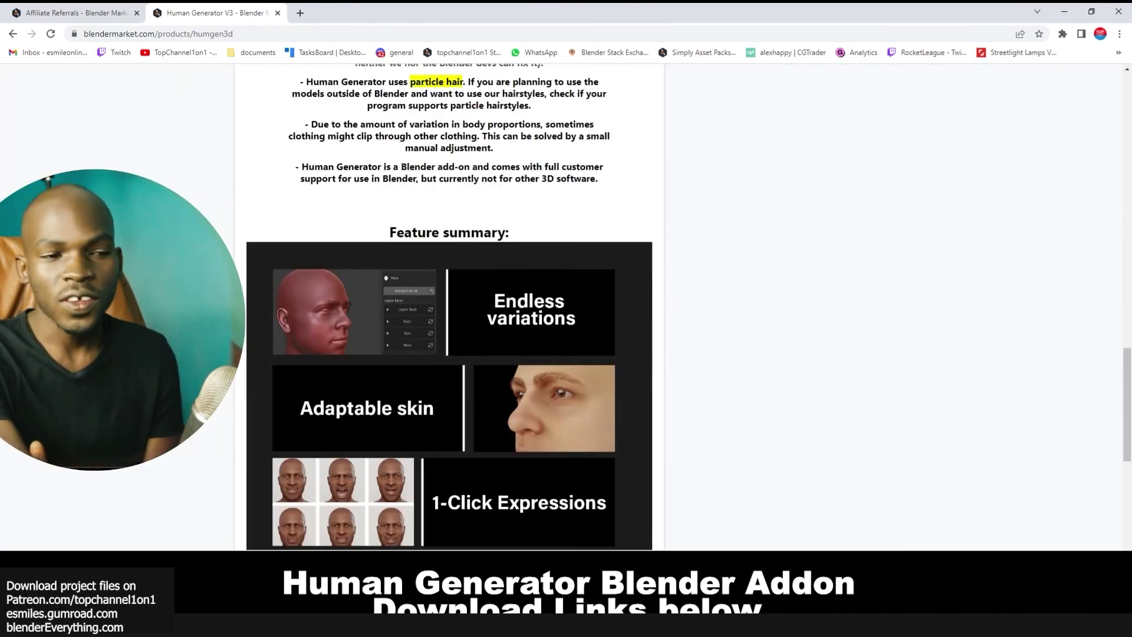